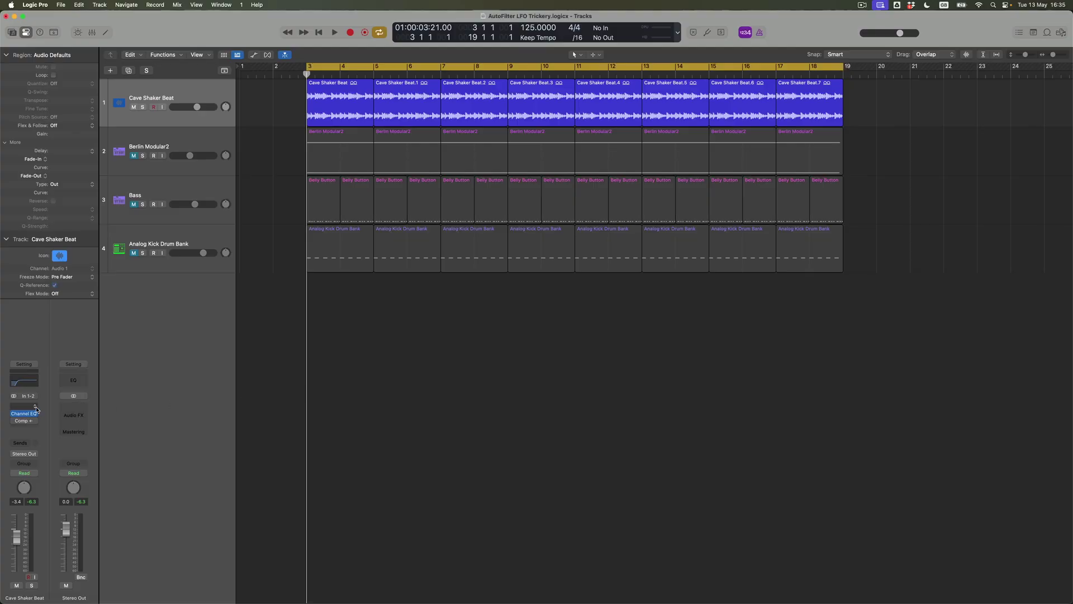
- Insert a Stereo AutoFilter into the empty Audio FX slot on the Cave Shaker Beat channel
left_click(36, 409)
mouse_move(38, 438)
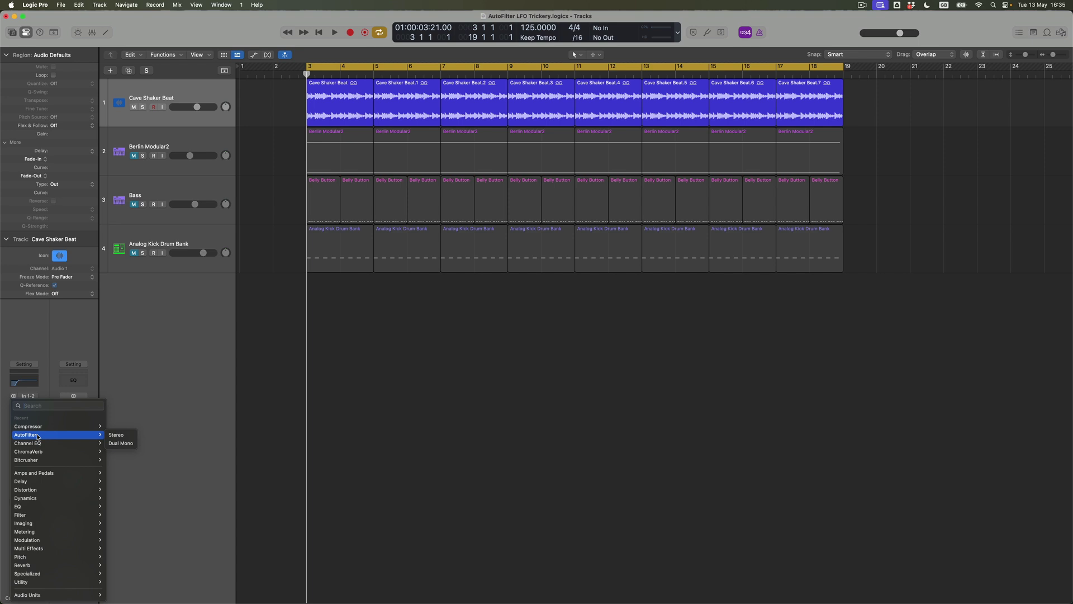
mouse_move(31, 516)
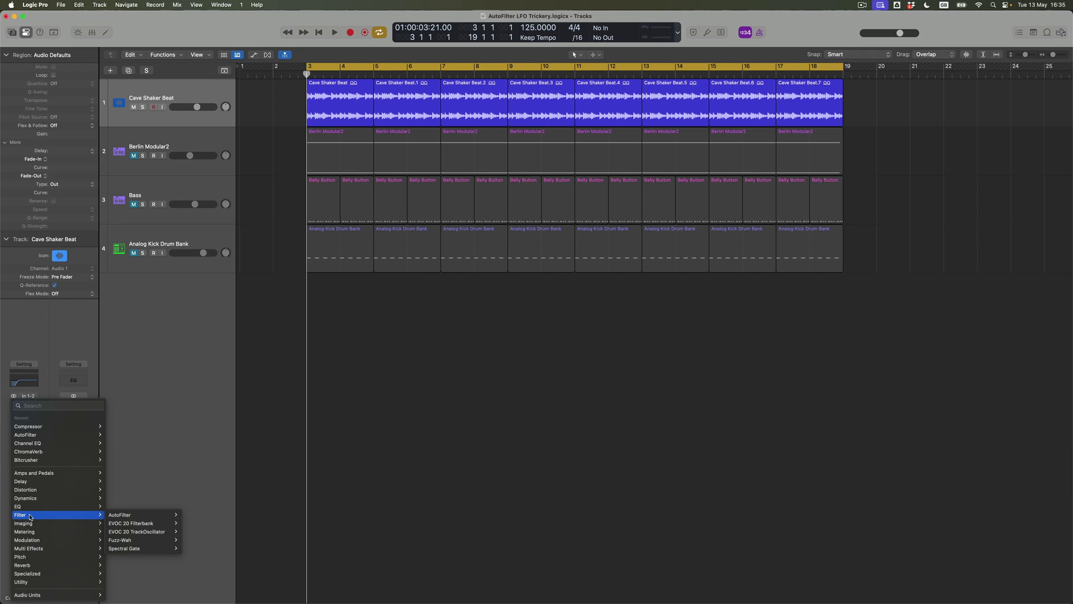
left_click(131, 514)
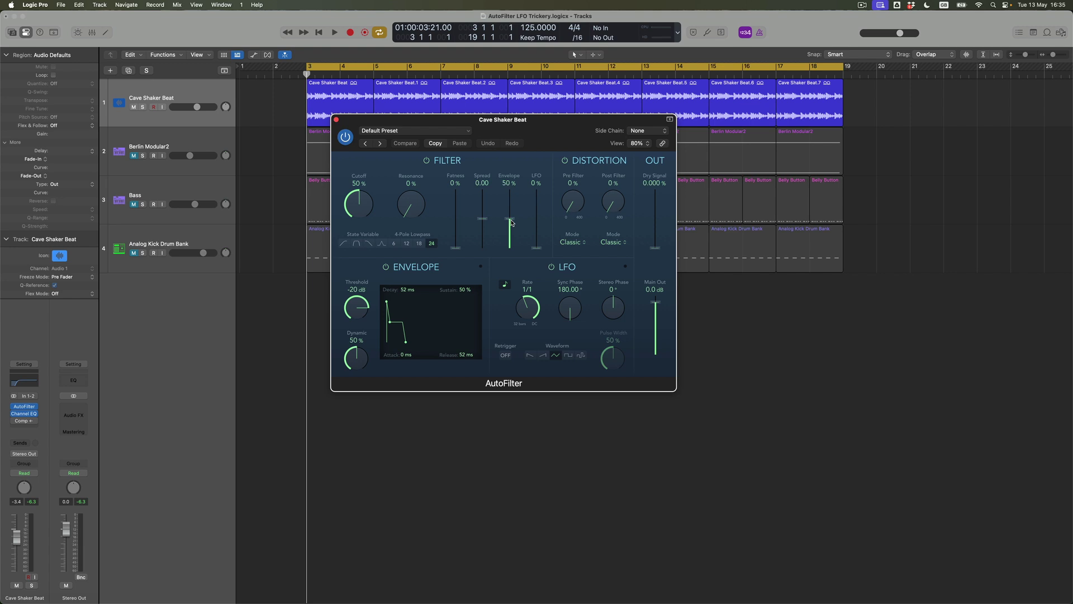
- Set AutoFilter envelope to 0%, LFO amount to 40%, ramp waveform and 1-bar rate
left_click_drag(511, 222, 517, 268)
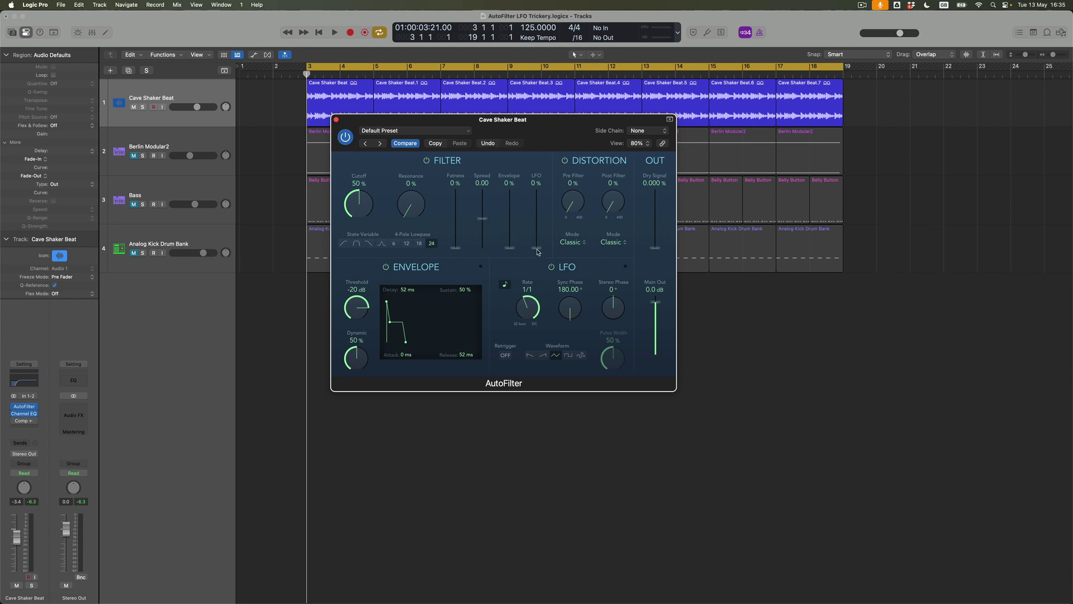
left_click_drag(539, 252, 540, 229)
left_click(529, 355)
left_click_drag(536, 305, 535, 313)
- Play the loop and raise the filter Cutoff from 50% to 64% while listening
key("space")
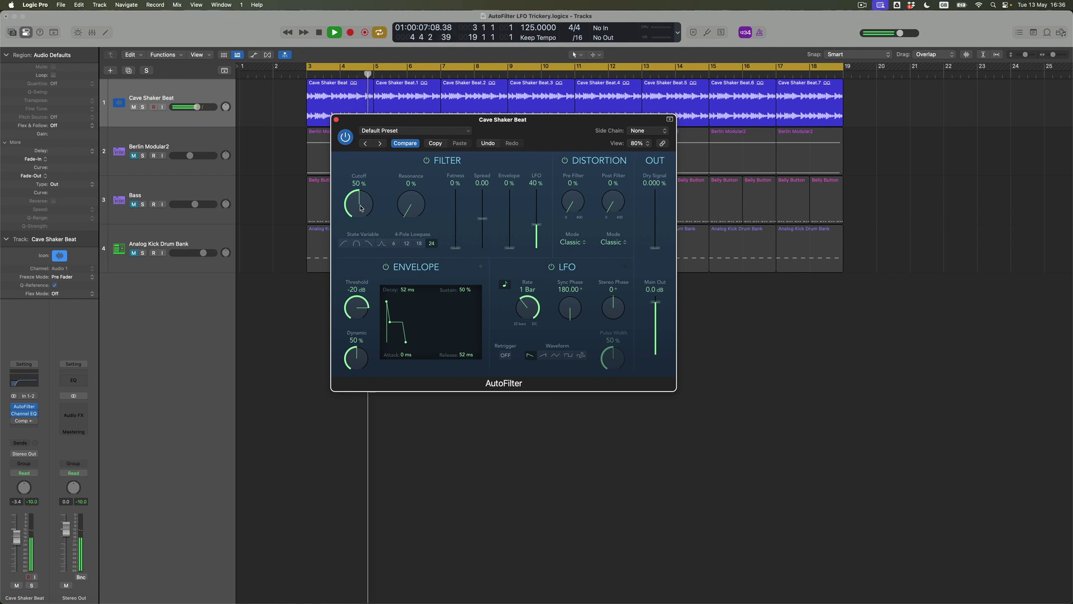
left_click_drag(360, 208, 354, 196)
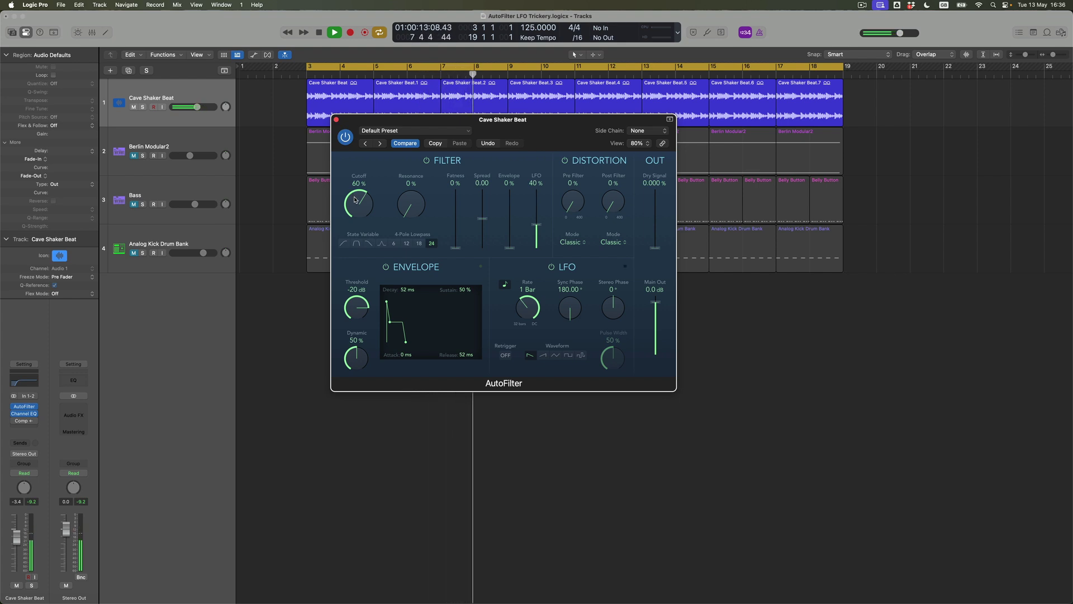
left_click_drag(354, 200, 355, 195)
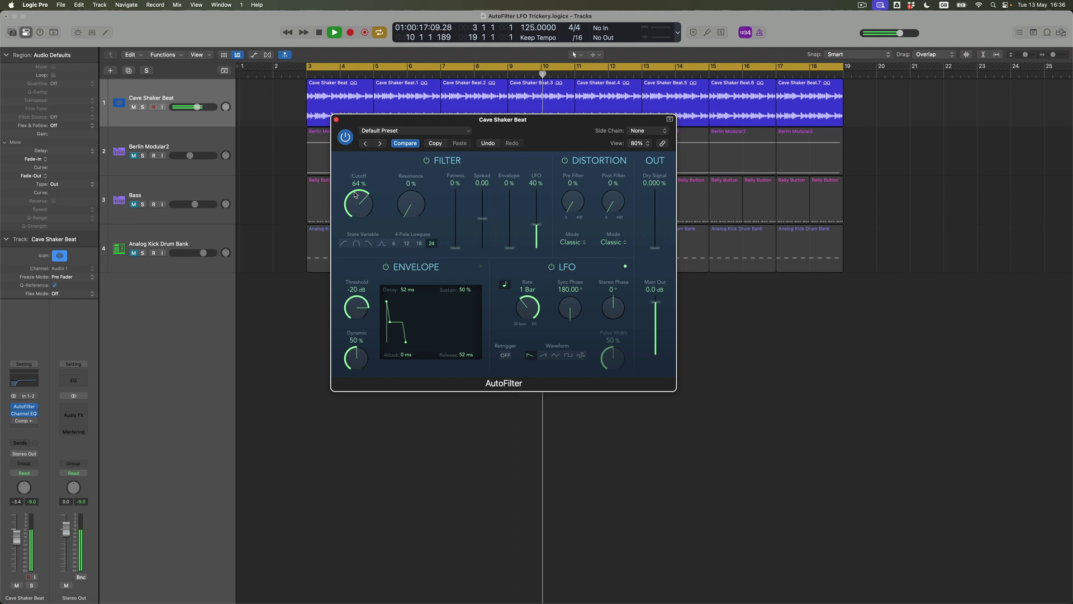
- Stop the Cave Shaker Beat loop, leaving the AutoFilter Cutoff at 60%
key("space")
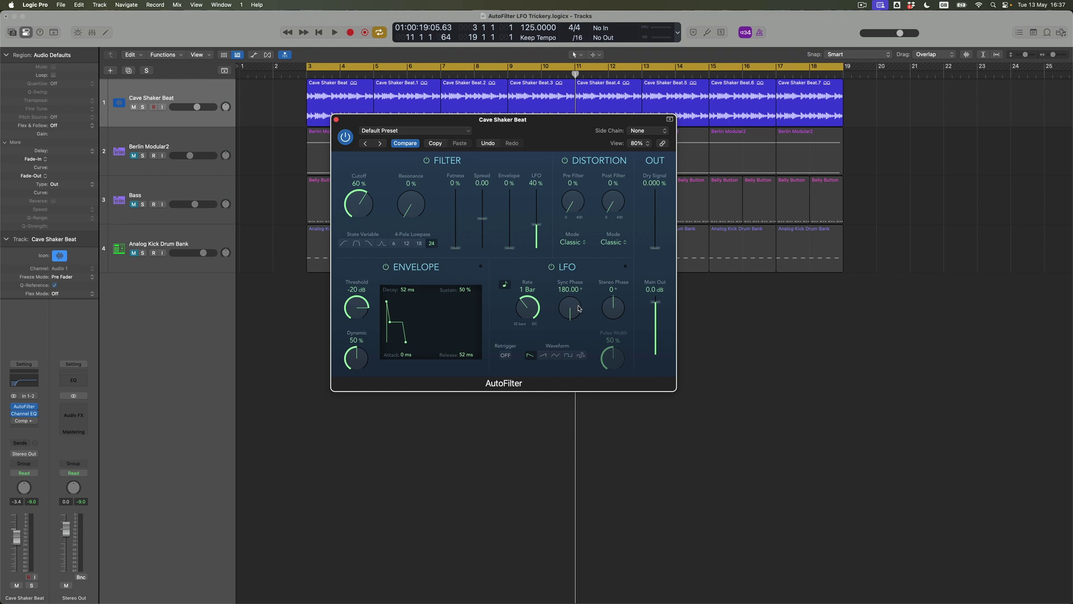
- Lower the LFO Sync Phase from 90° to 0.00° and play the loop to hear it
left_click_drag(565, 308, 565, 316)
key("space")
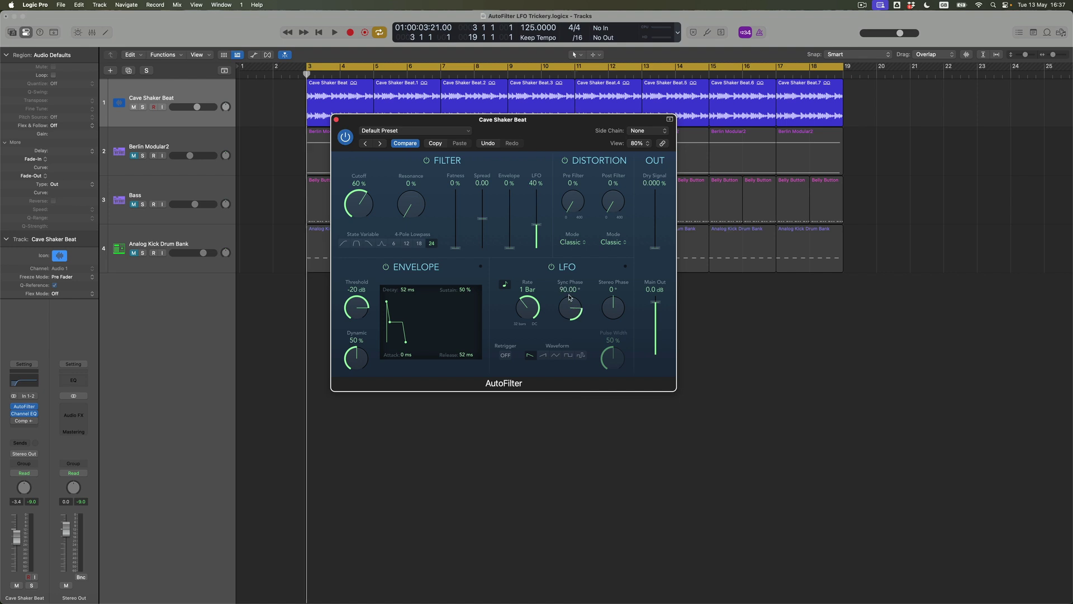
key("space")
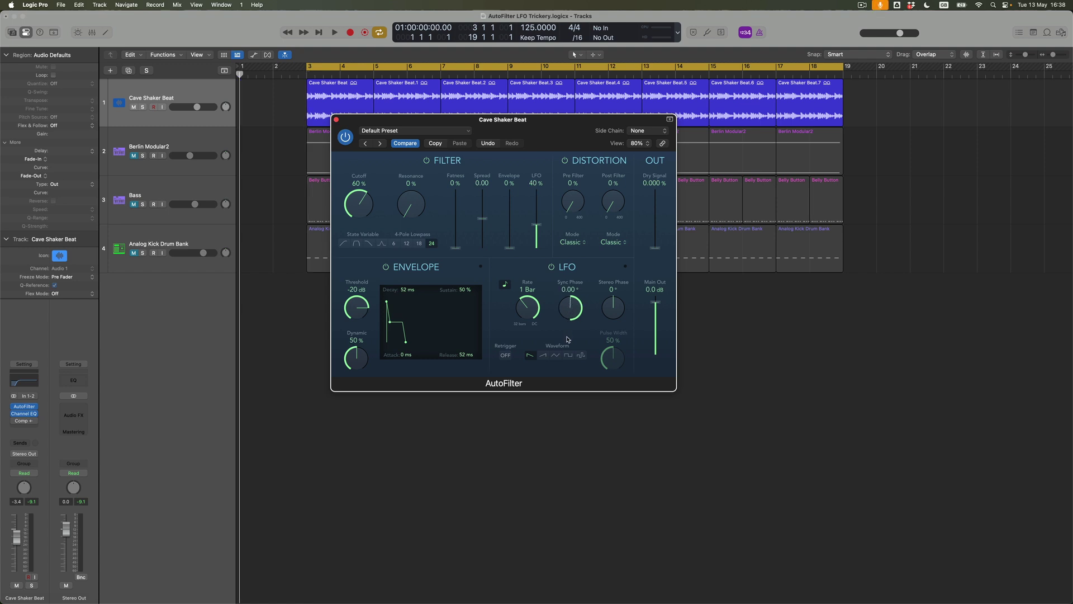
- Audition the loop from bar 3 with LFO Sync Phase at -90.00°, then stop playback
key("space")
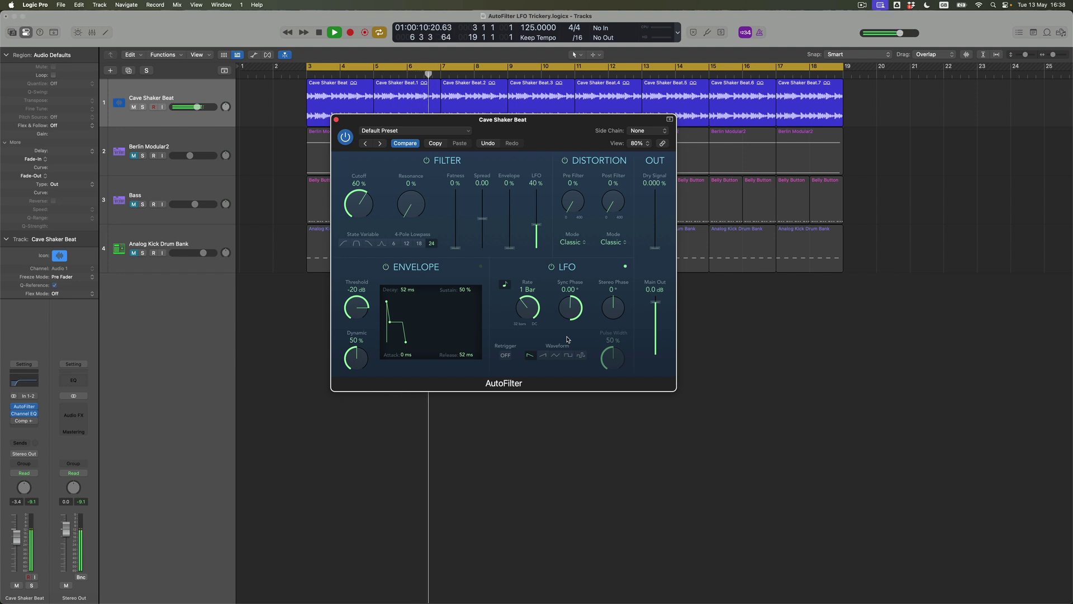
key("space")
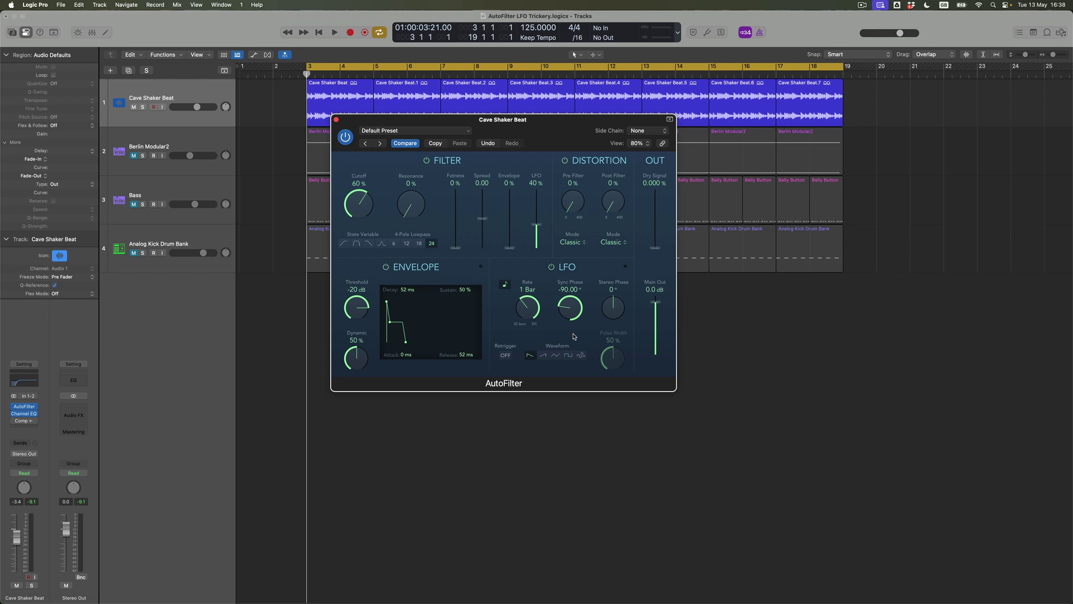
key("Return")
key("space")
key("space")
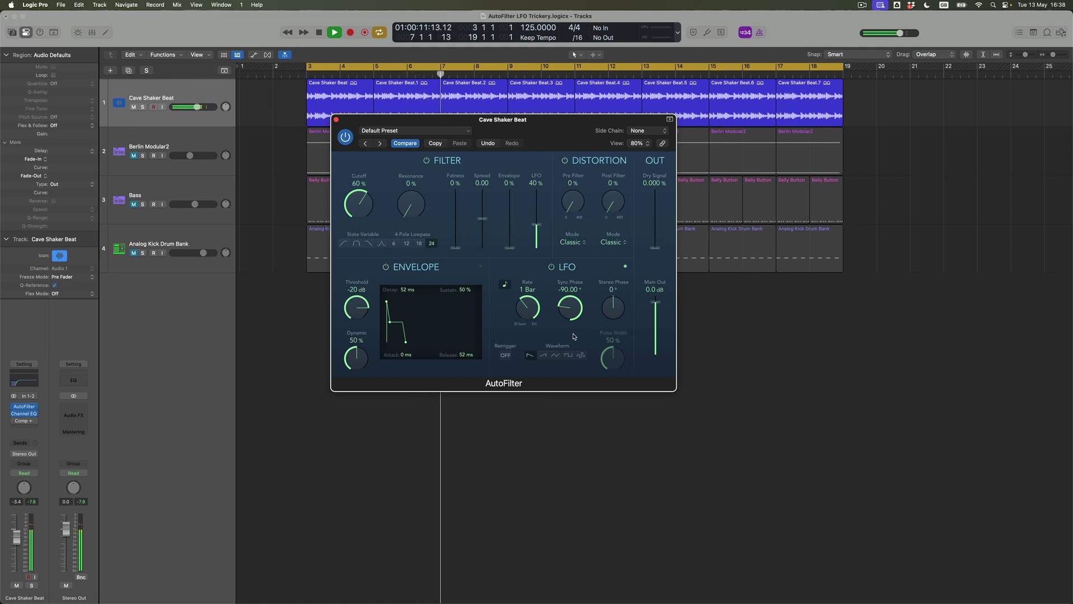
key("space")
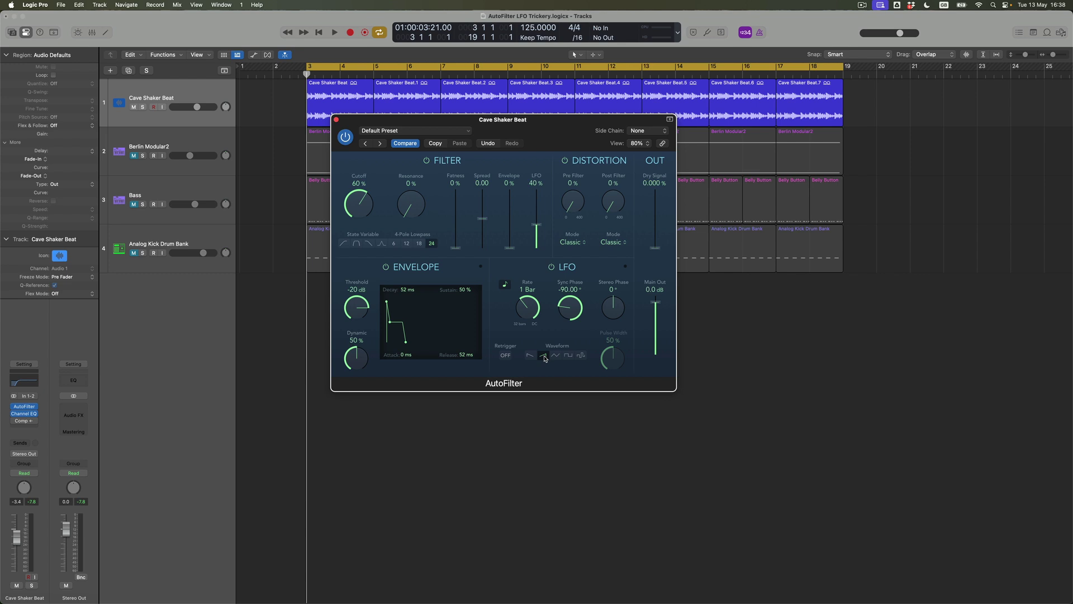
key("Return")
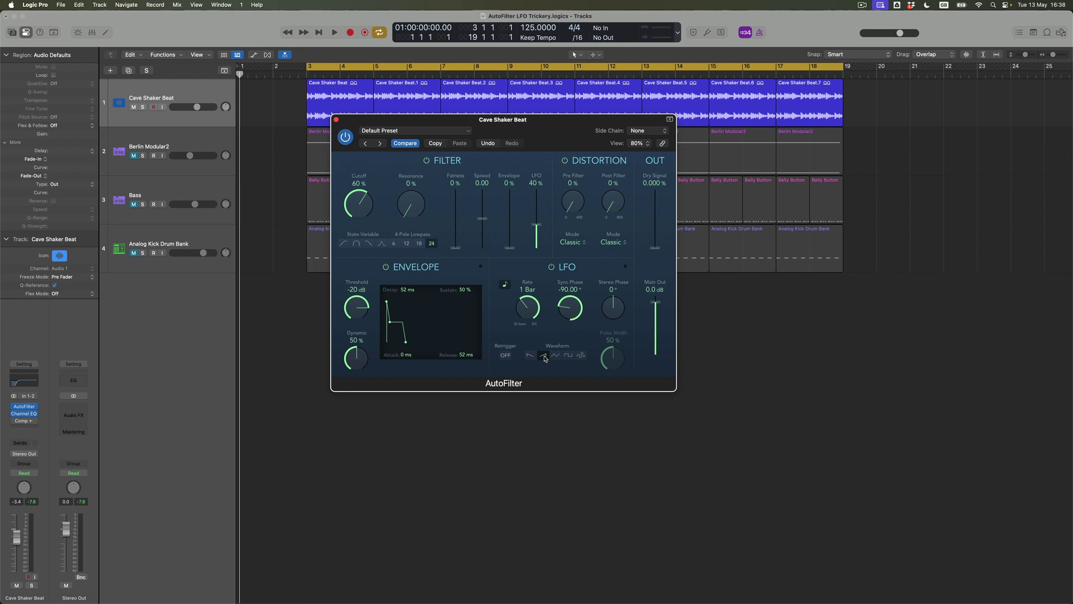
key("space")
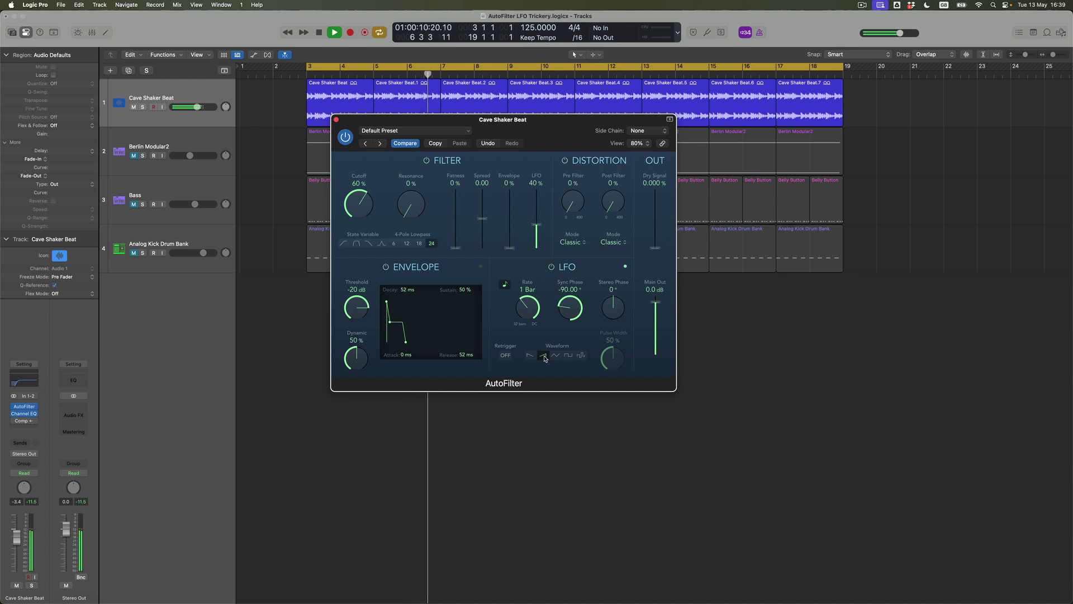
key("space")
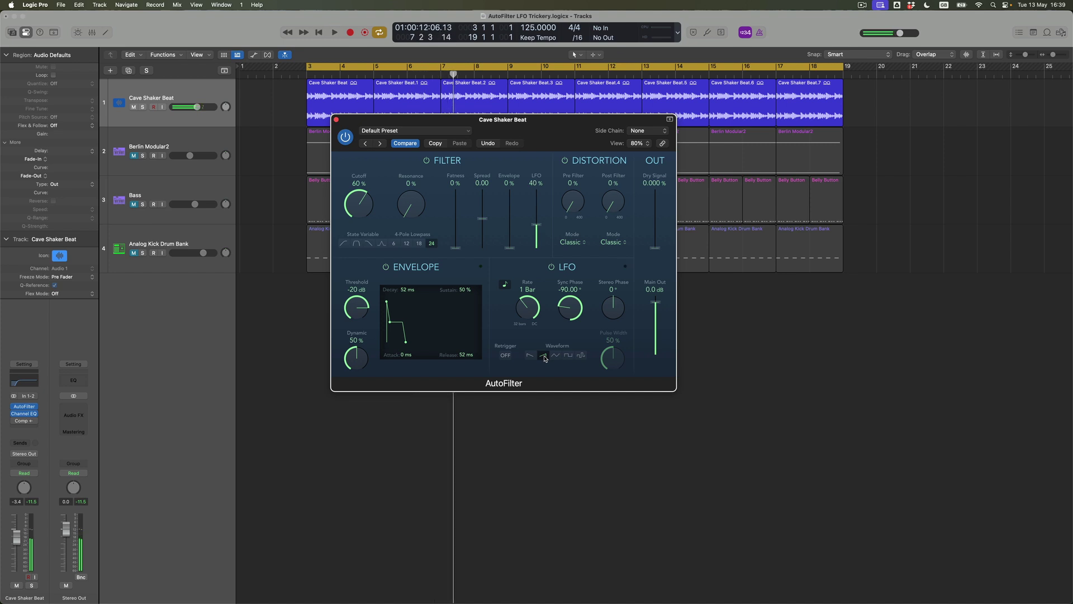
key("Return")
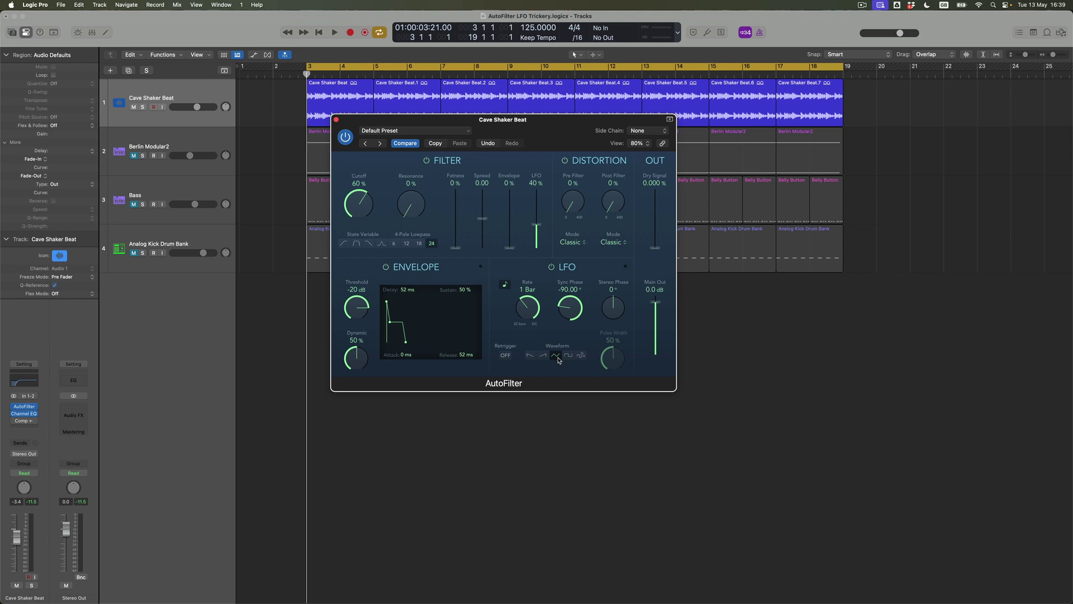
- Start the Cave Shaker Beat loop to hear the current LFO phase settings
key("space")
key("space")
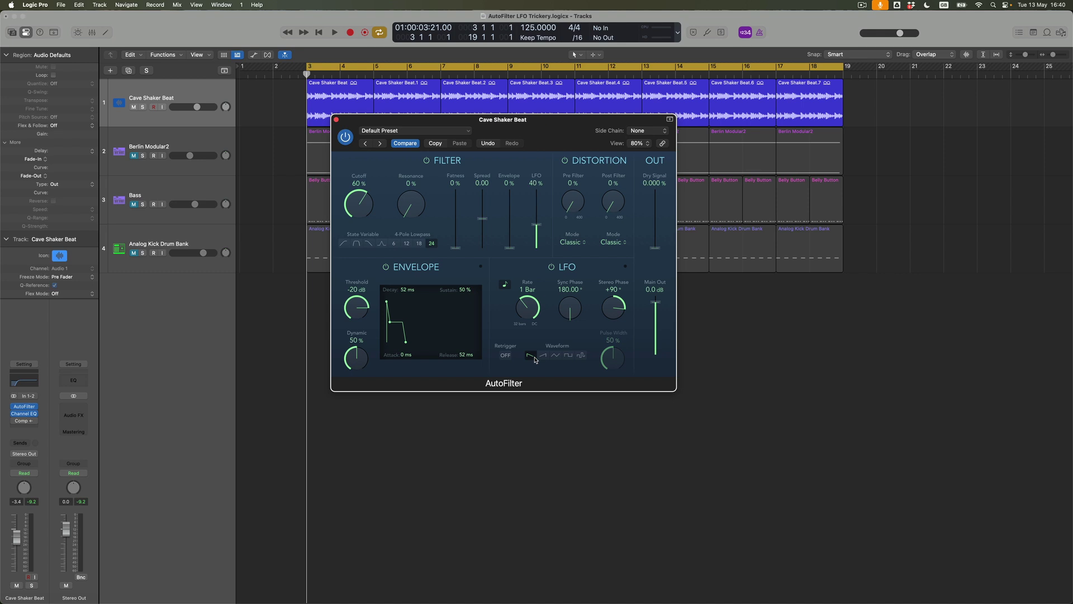
- Play and stop the loop, then drag the LFO Stereo Phase up to +130°
key("space")
key("space")
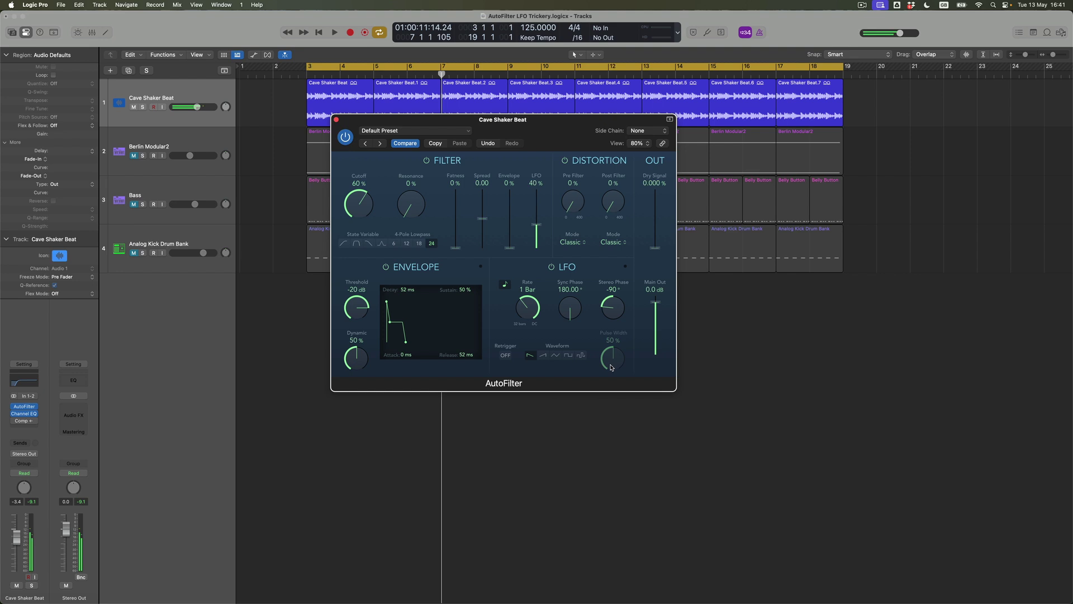
key("space")
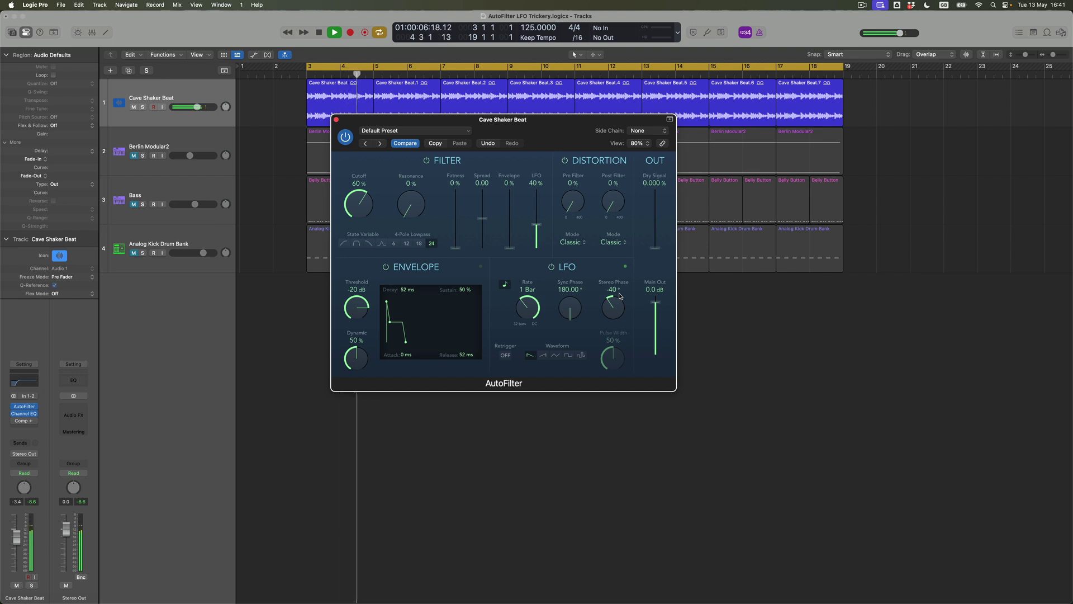
left_click_drag(612, 308, 609, 257)
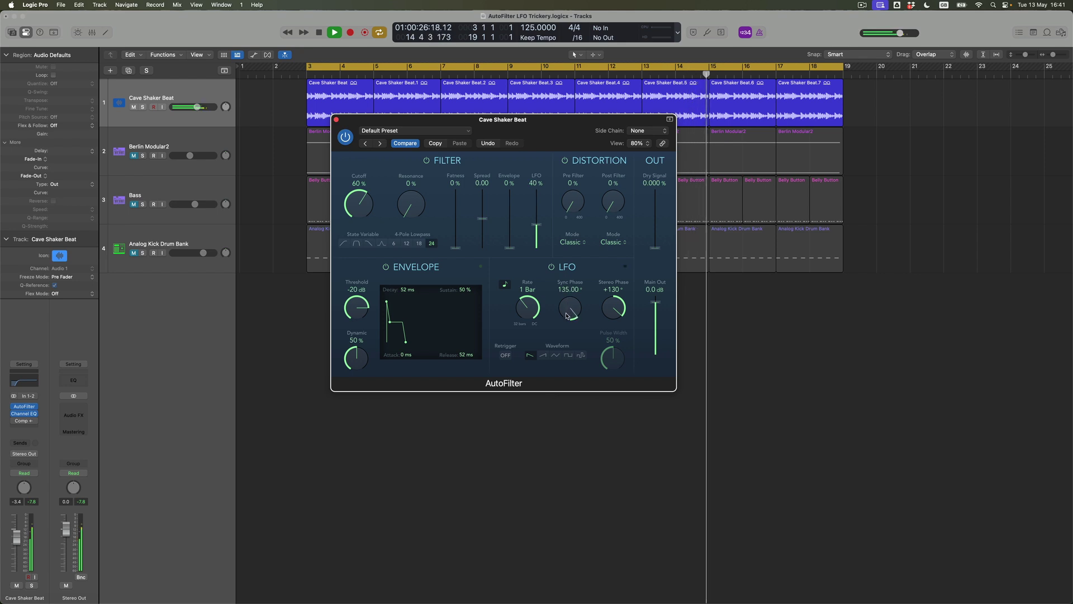
- Drop LFO Sync Phase from 180° to 90° and push Stereo Phase up to +180°
left_click_drag(568, 309, 563, 333)
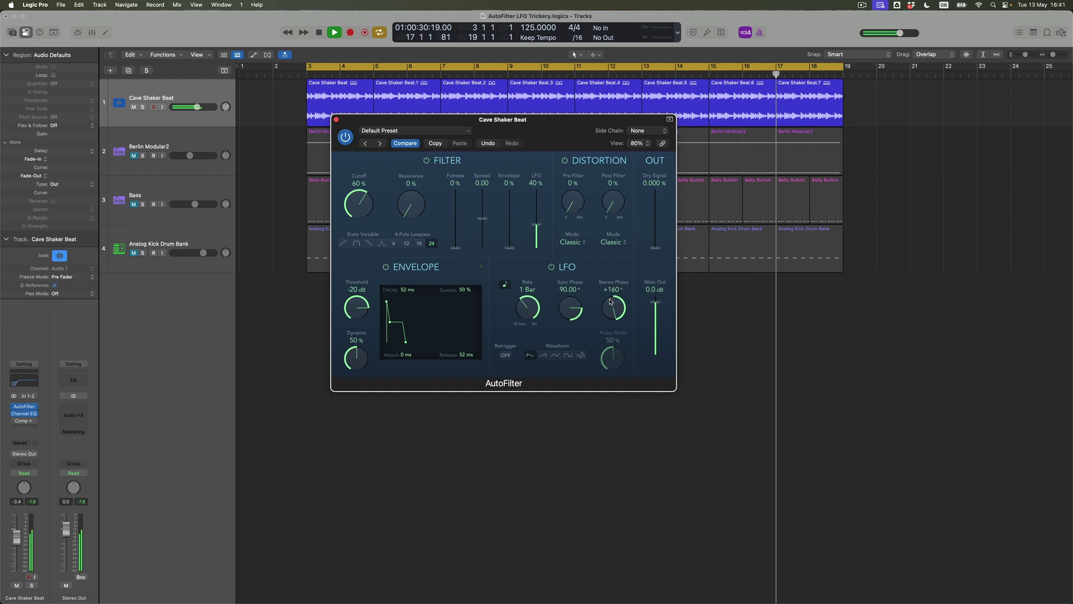
left_click_drag(612, 310, 567, 356)
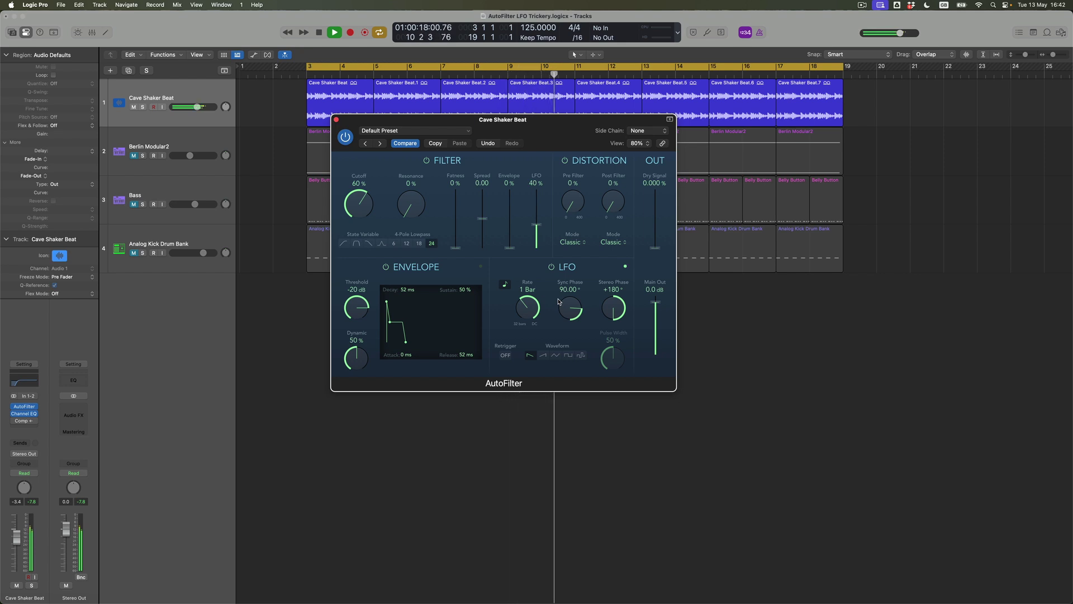
- Try rising saw, triangle and square LFO waveforms, return to triangle, then stop playback
left_click(546, 356)
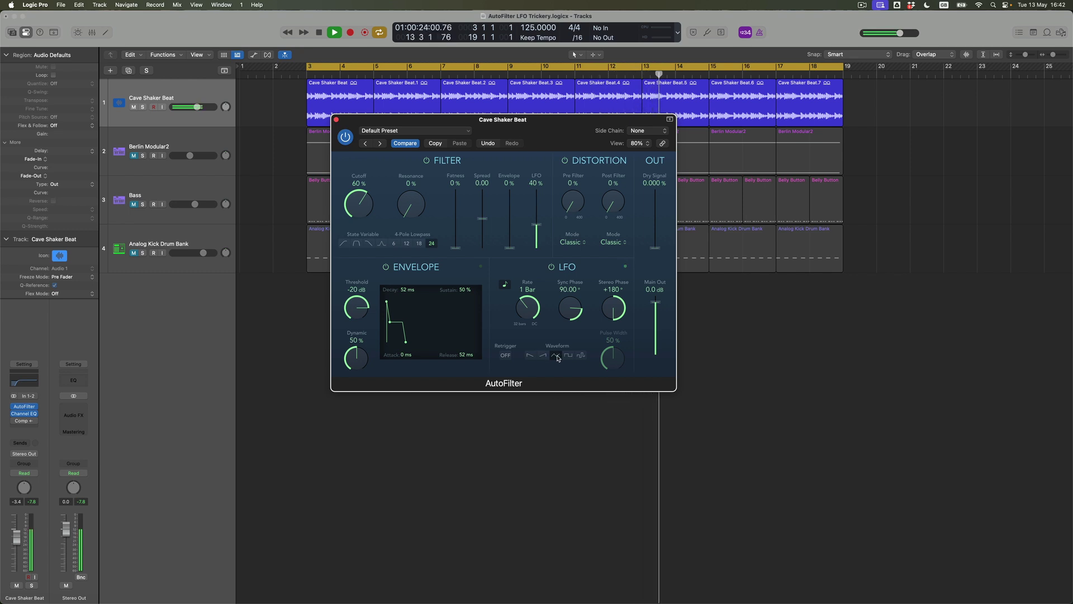
left_click(556, 355)
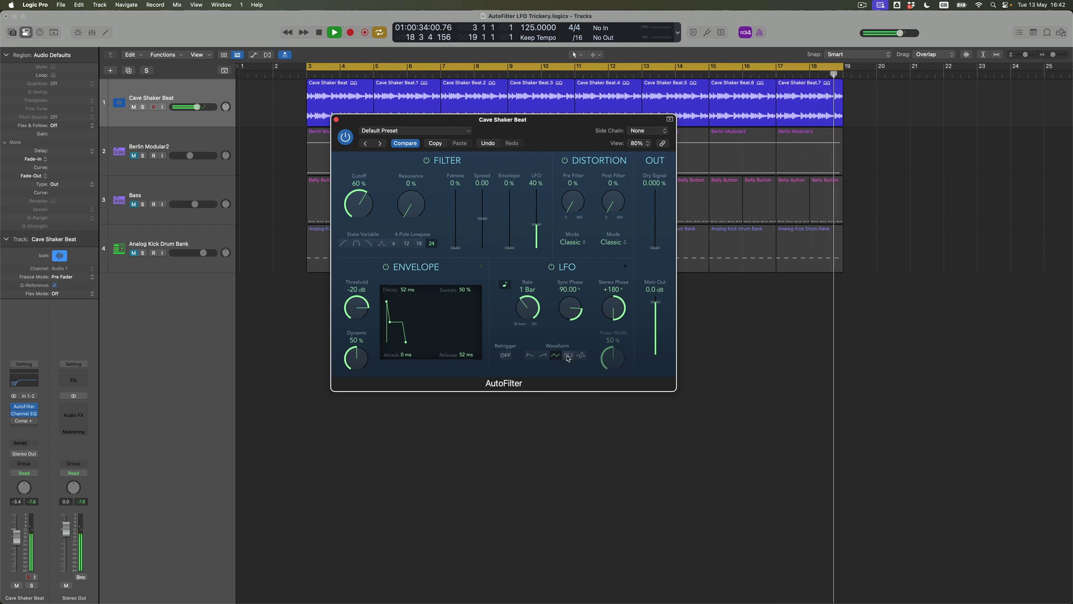
left_click(567, 356)
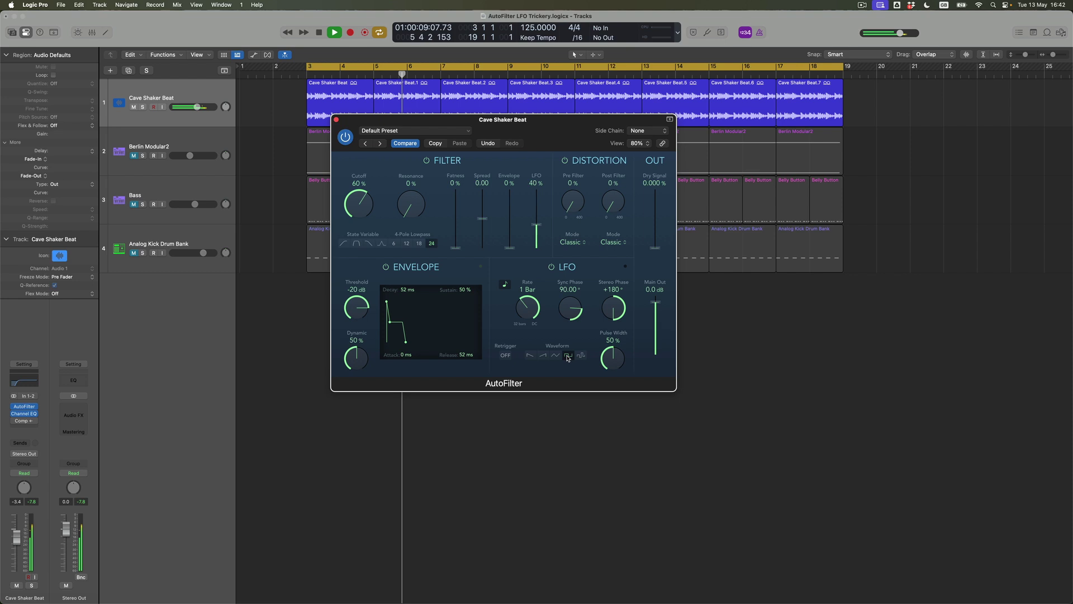
left_click(556, 355)
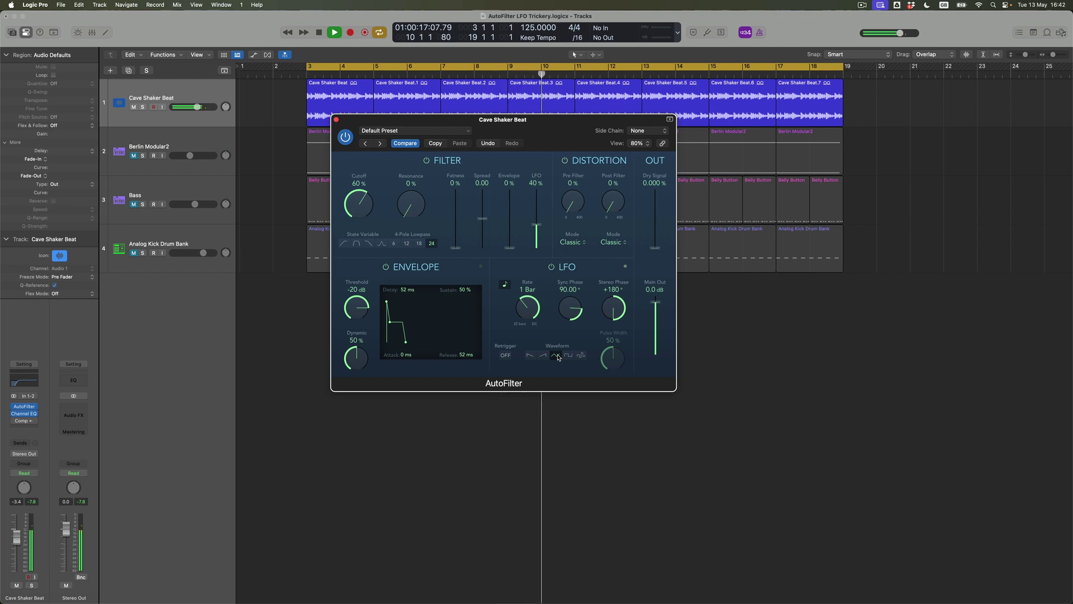
key("space")
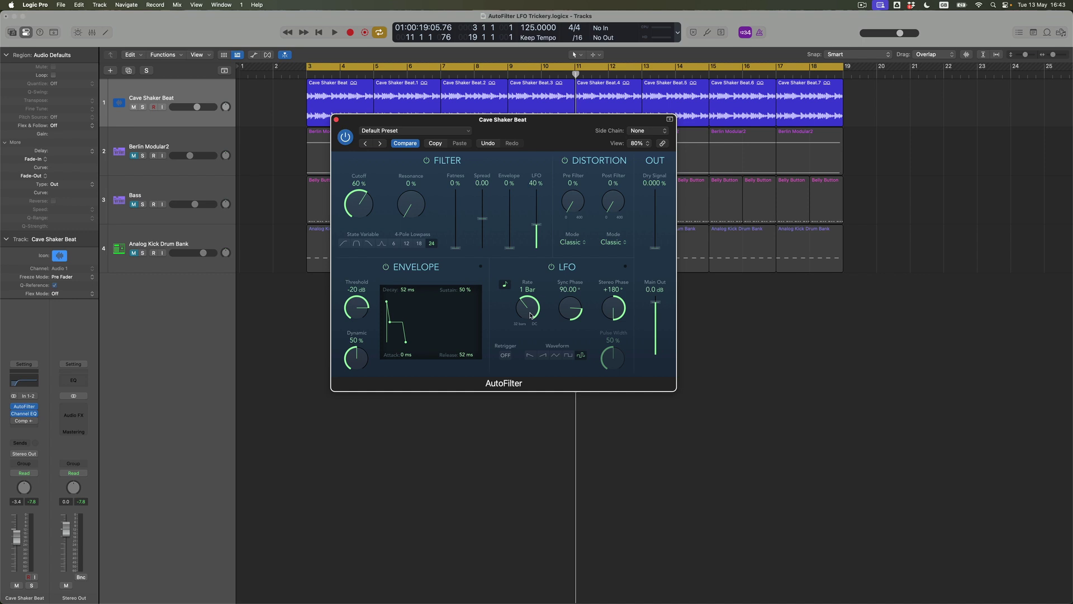
- Return the playhead to bar 3 and play the loop with the triangle LFO
key("Return")
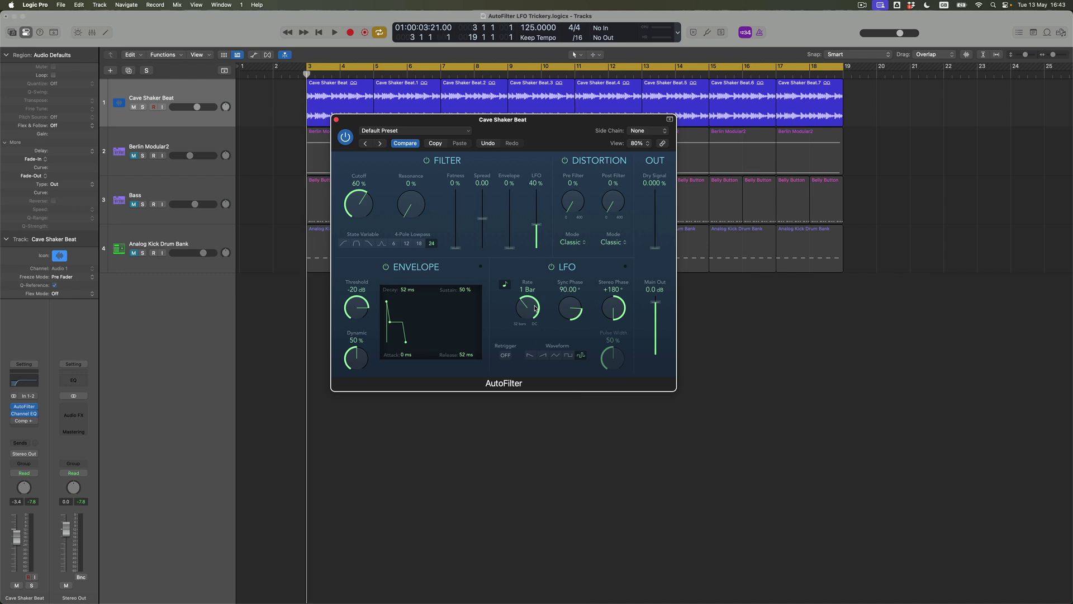
key("space")
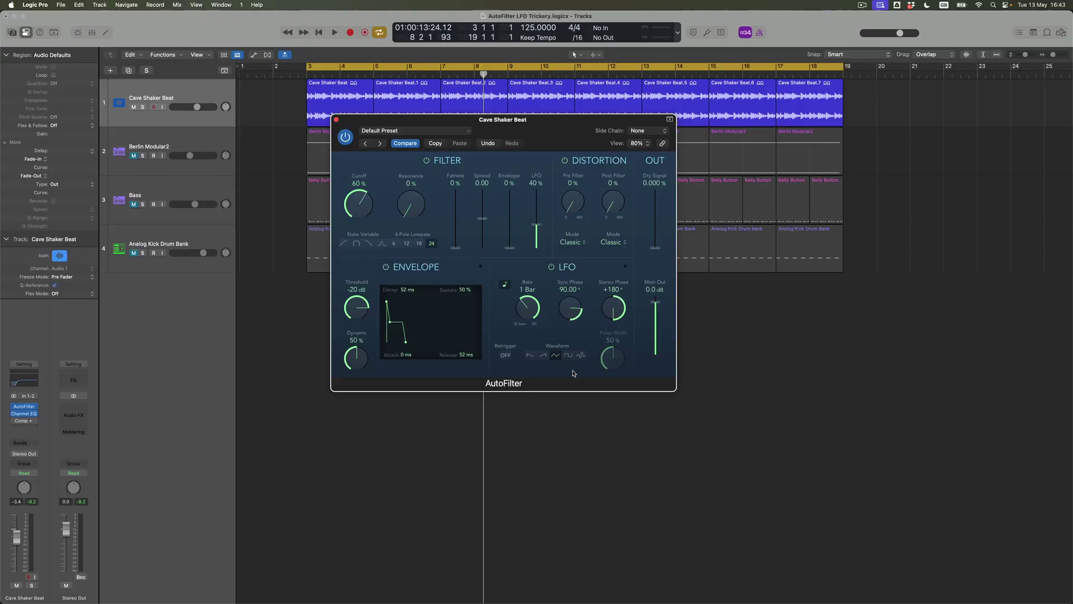
- Close Cave Shaker Beat's AutoFilter, unmute Berlin Modular2, mute Cave Shaker Beat, select Berlin Modular2, stop playback
left_click(336, 120)
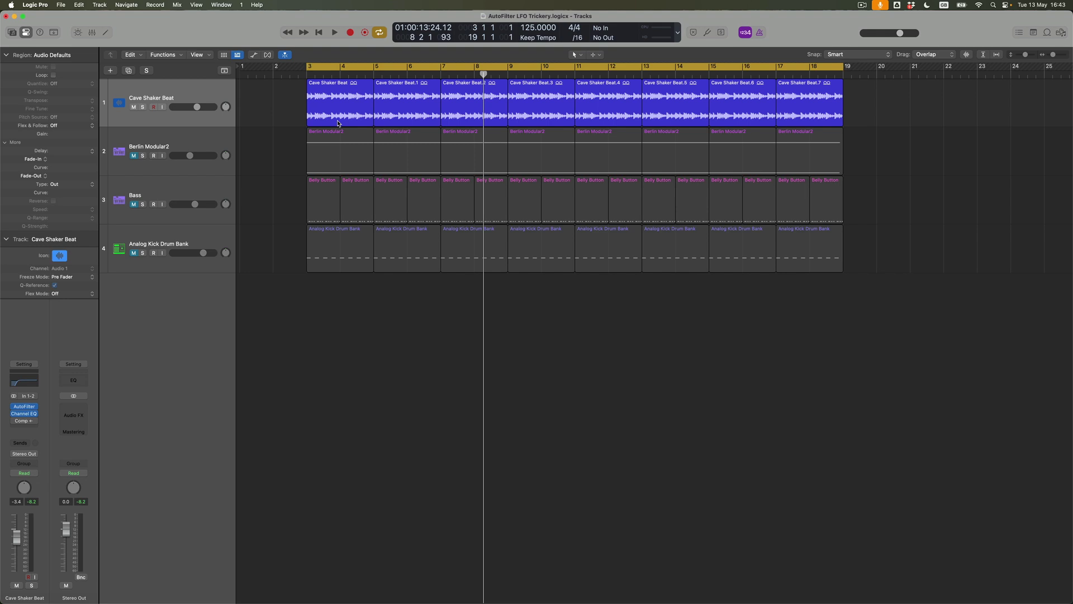
left_click(133, 156)
left_click(133, 107)
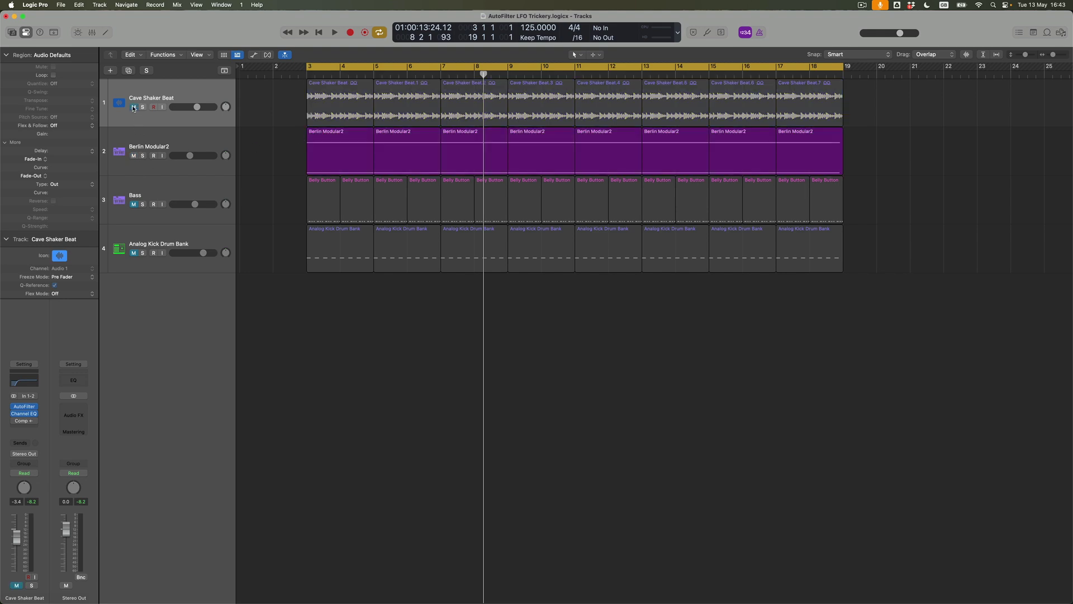
left_click(177, 145)
key("space")
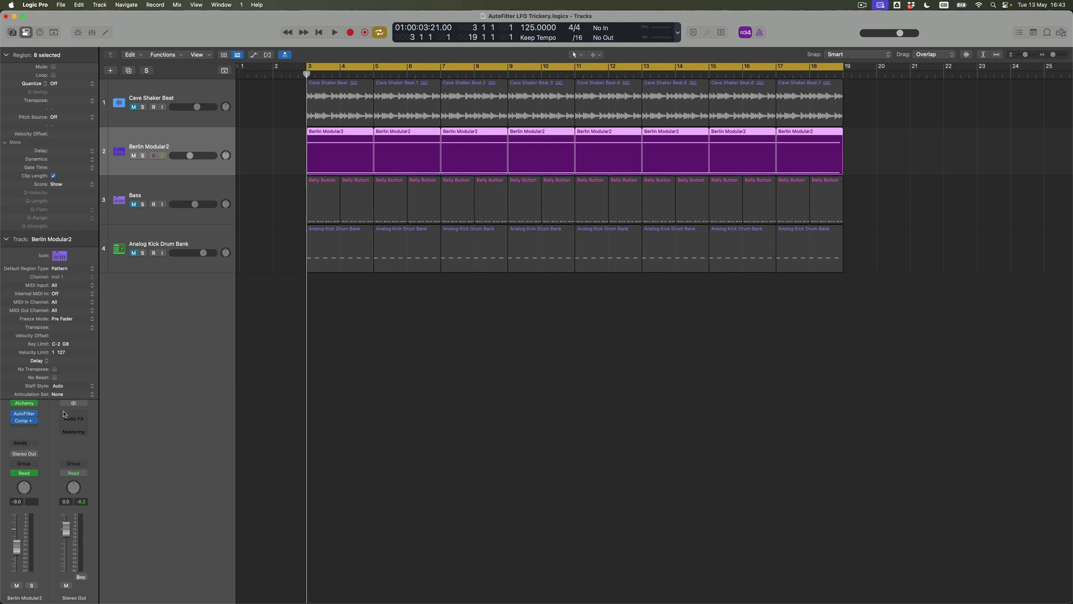
- Open Berlin Modular2's AutoFilter, showing Cutoff 48% and a 2-bar LFO, with the loop playing
left_click(26, 417)
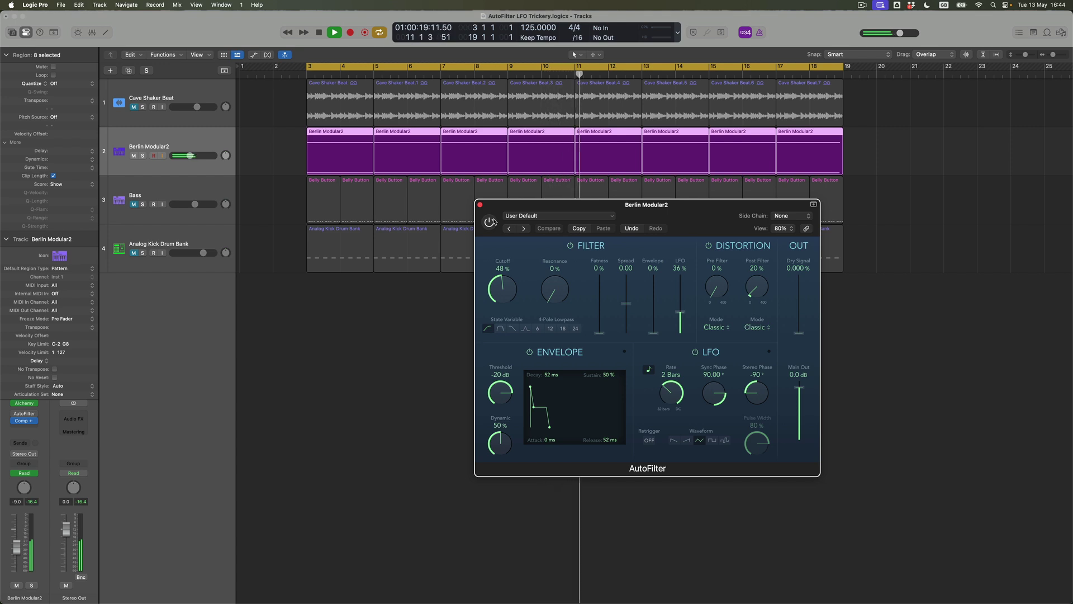
- Stop and replay the loop from bar 3 with Berlin Modular2's AutoFilter at Cutoff 48%
key("space")
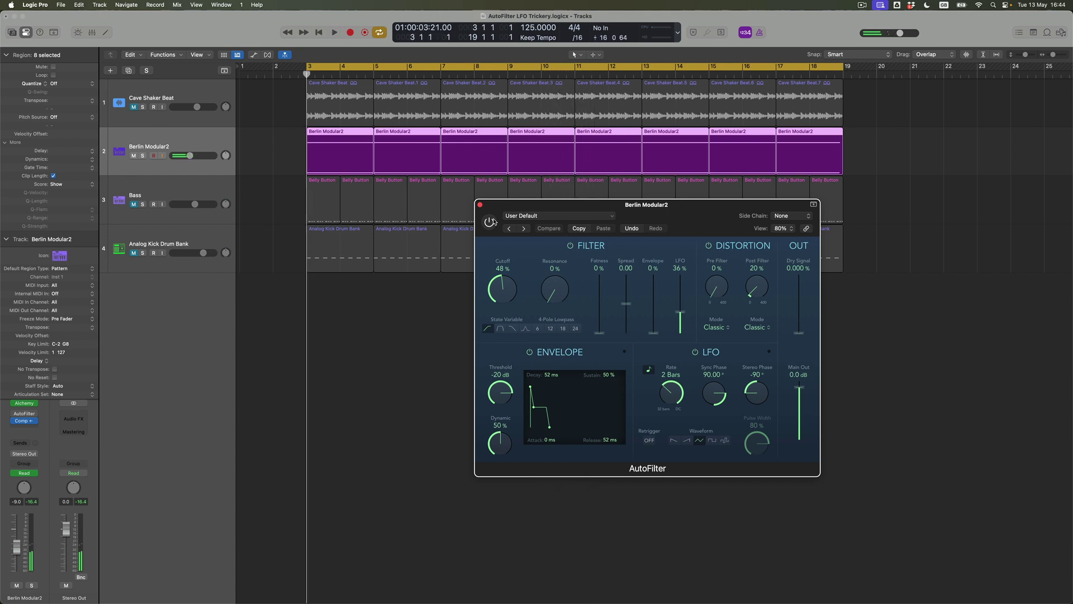
key("space")
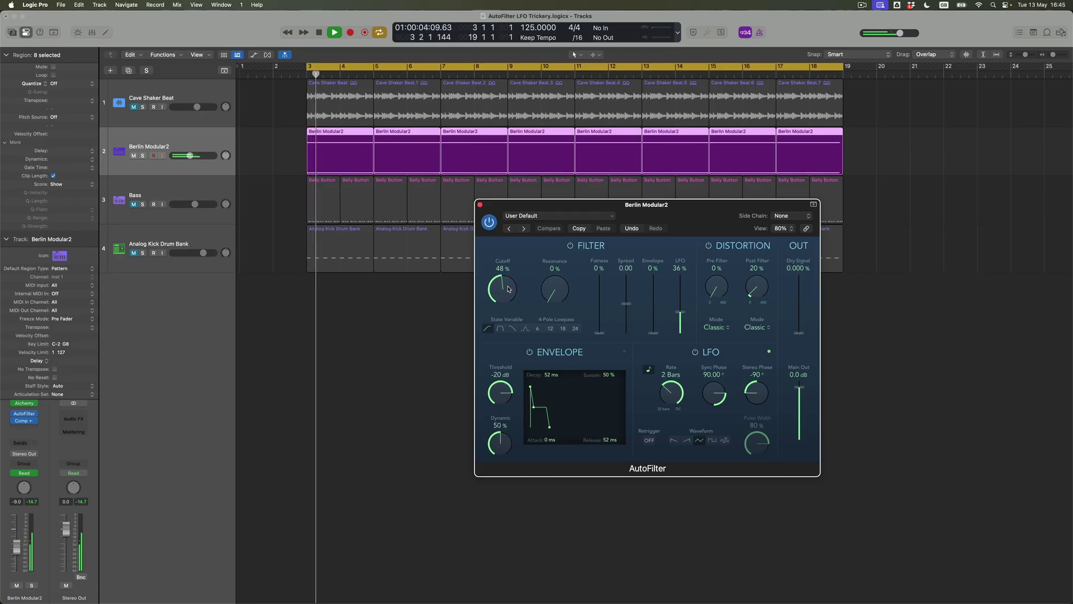
- Sweep Berlin Modular2's AutoFilter Cutoff during playback, settling at 57%, then stop playback
left_click_drag(507, 266, 498, 302)
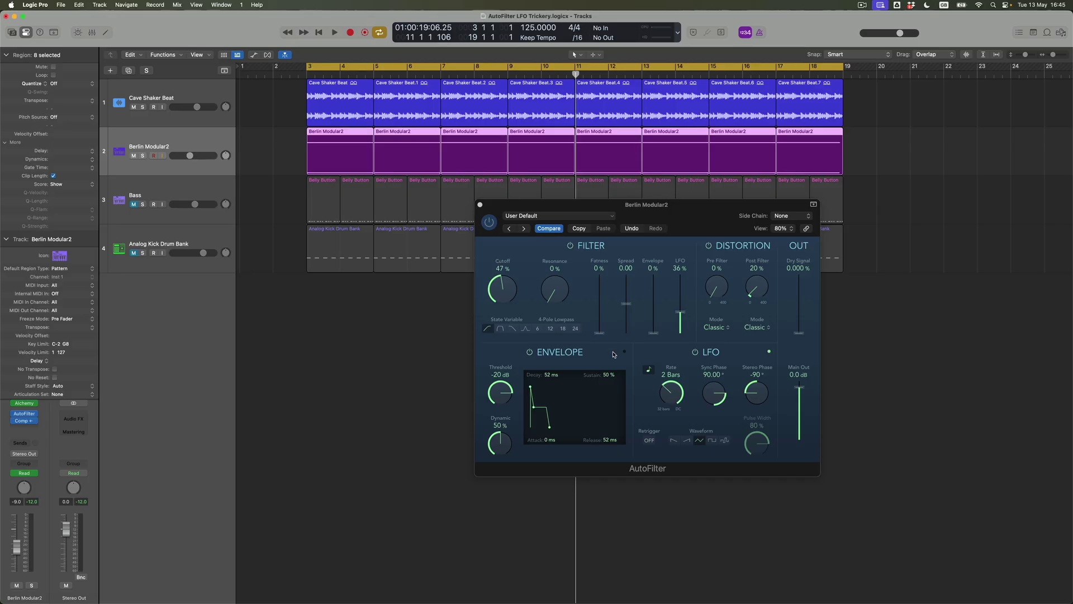
key("space")
left_click_drag(505, 283, 503, 252)
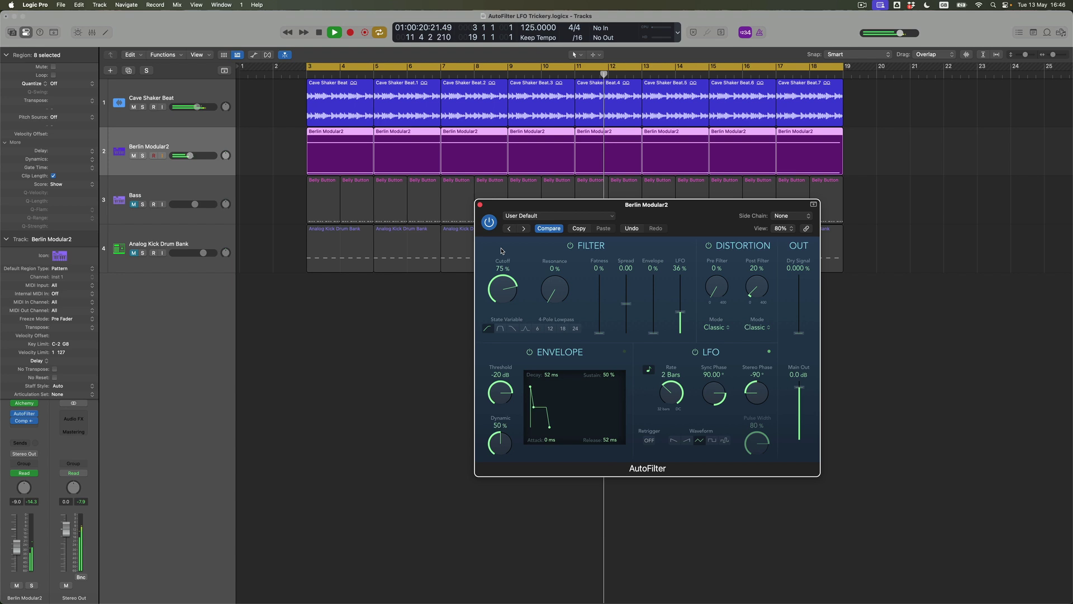
left_click_drag(501, 251, 501, 263)
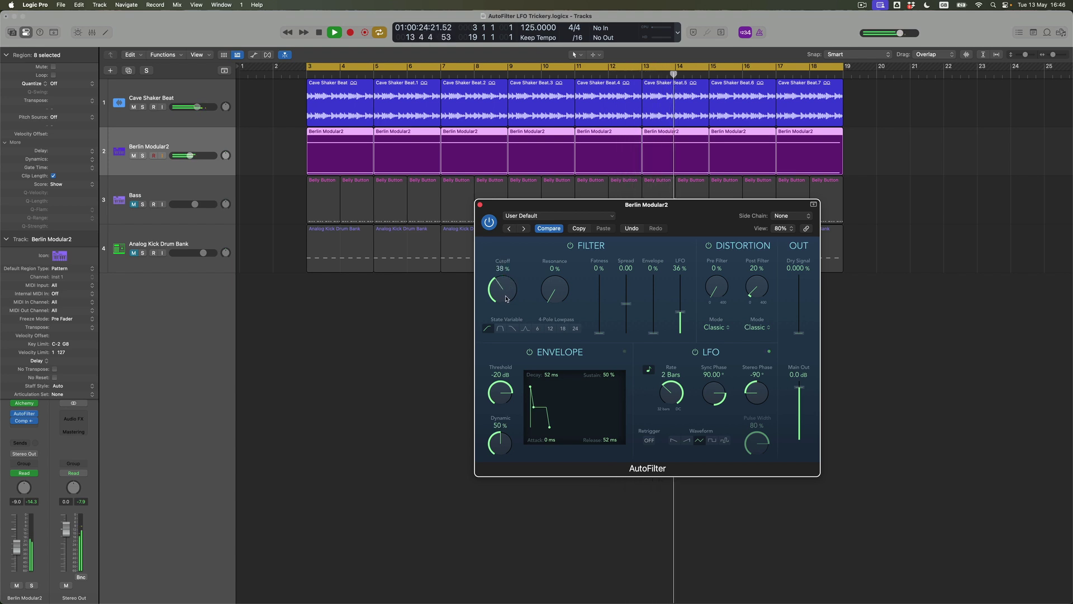
left_click_drag(506, 307, 493, 257)
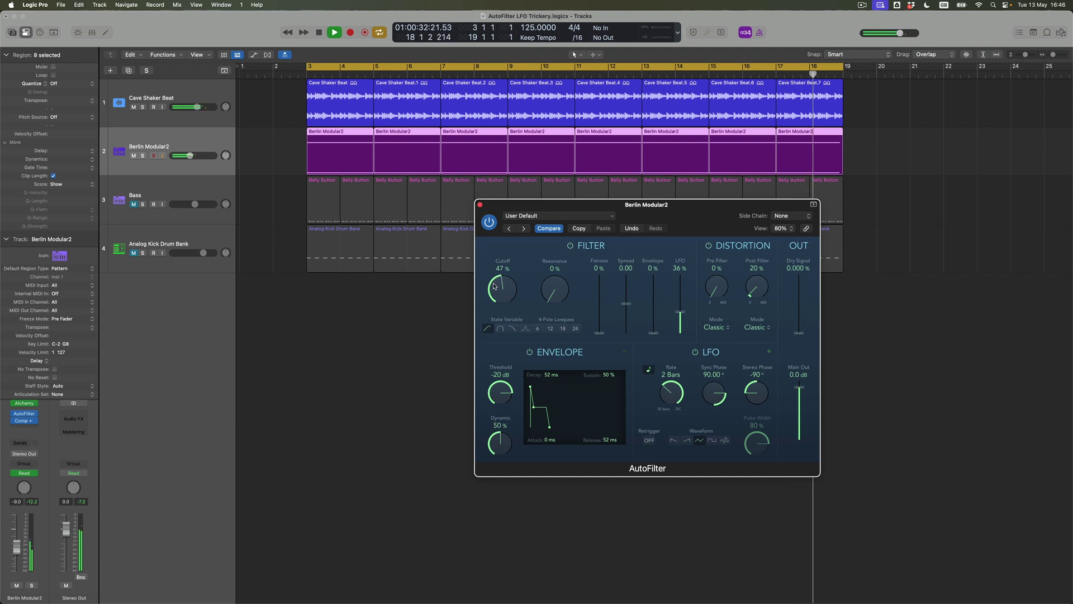
left_click_drag(494, 286, 493, 273)
key("space")
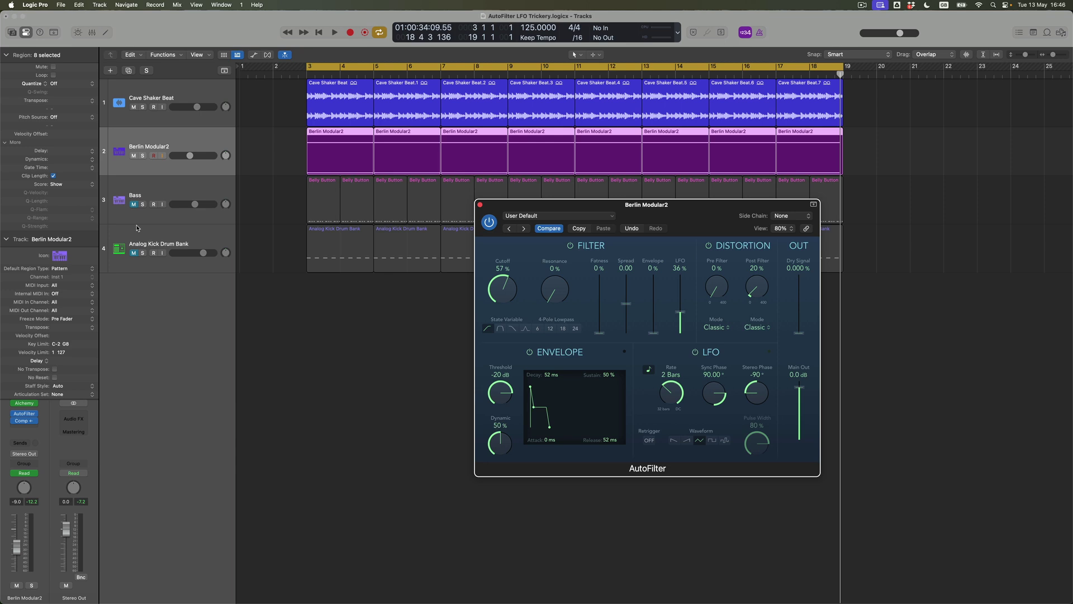
- Unmute the Bass track, then inspect the kick, Bass, Berlin Modular2 and Cave Shaker Beat channel strips
left_click(133, 205)
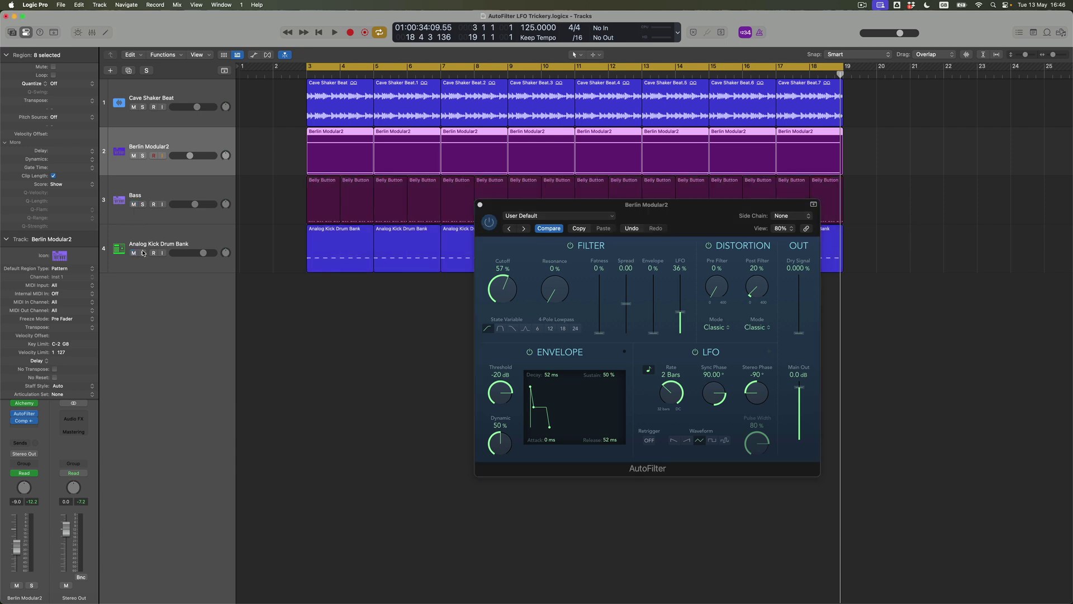
left_click(180, 244)
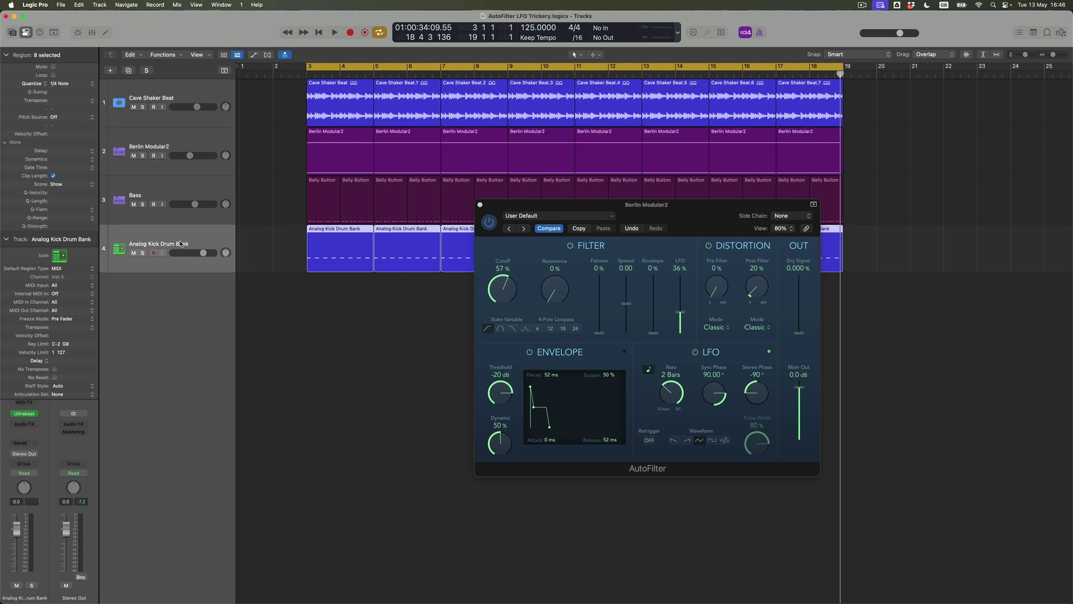
left_click(175, 202)
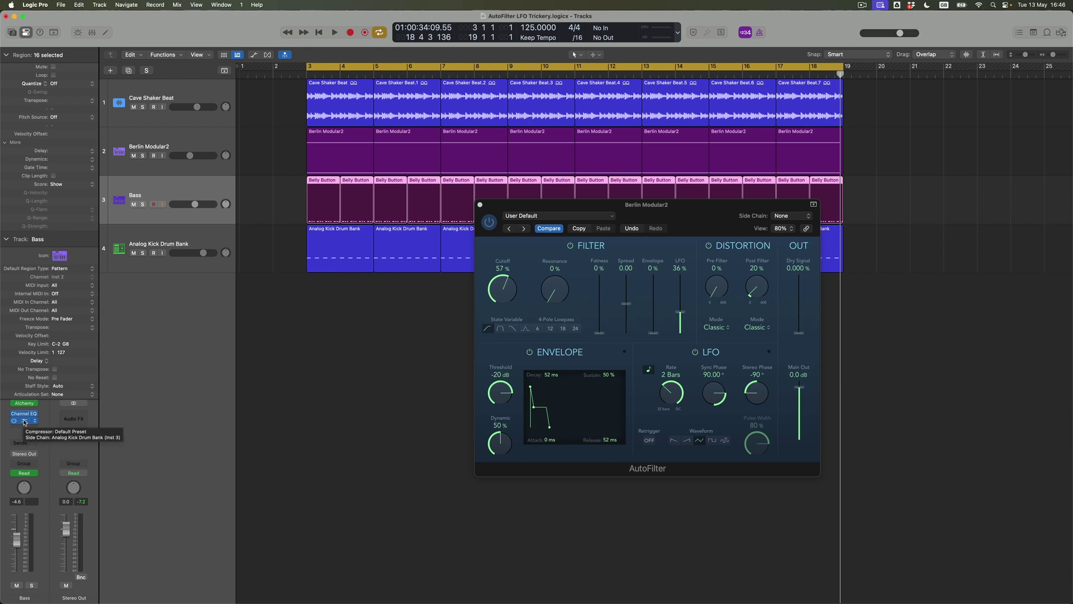
left_click(153, 141)
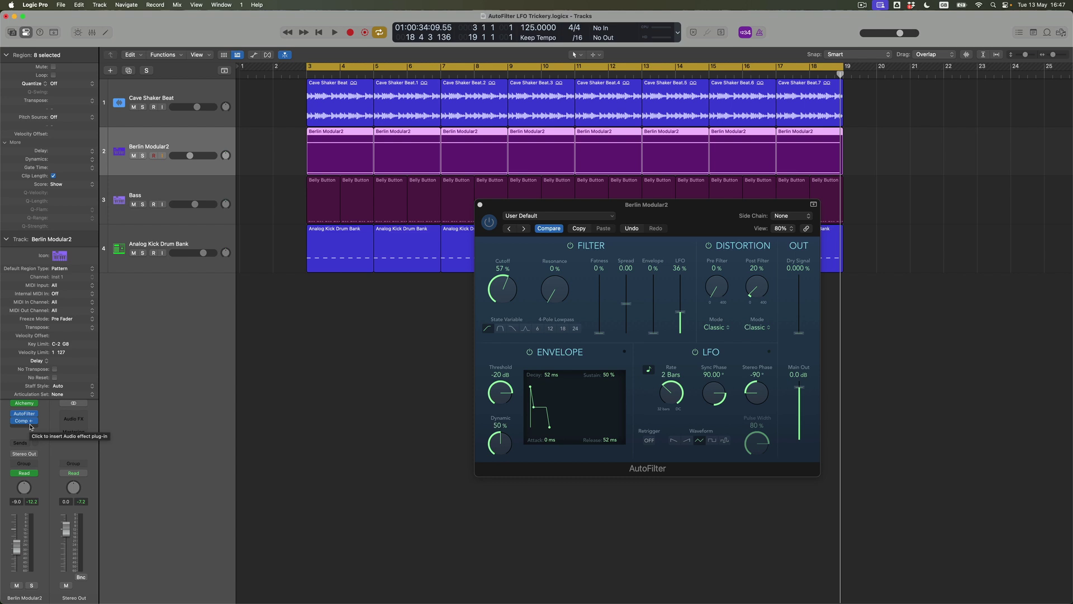
left_click(171, 96)
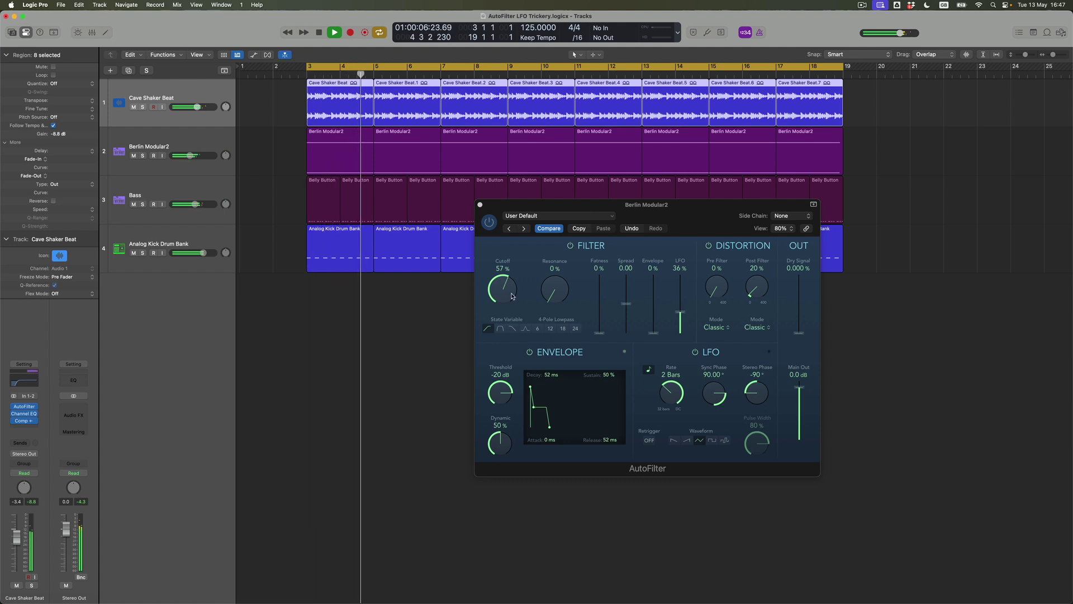
- During playback, sweep the AutoFilter Cutoff, raise Resonance to 59% and set LFO Rate to 1 Bar
left_click_drag(512, 296, 508, 264)
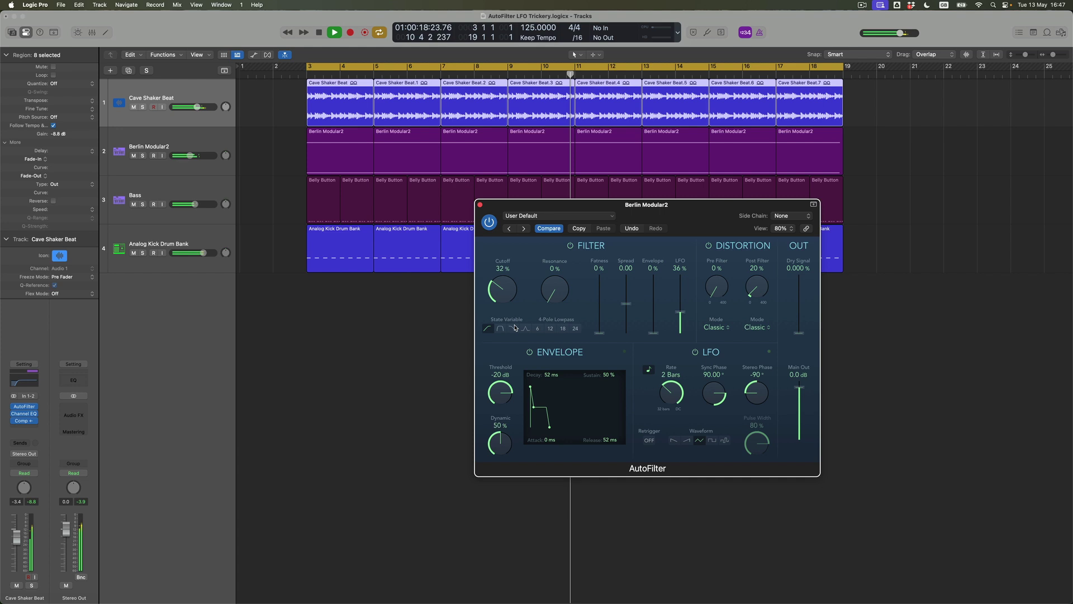
left_click_drag(510, 326, 501, 312)
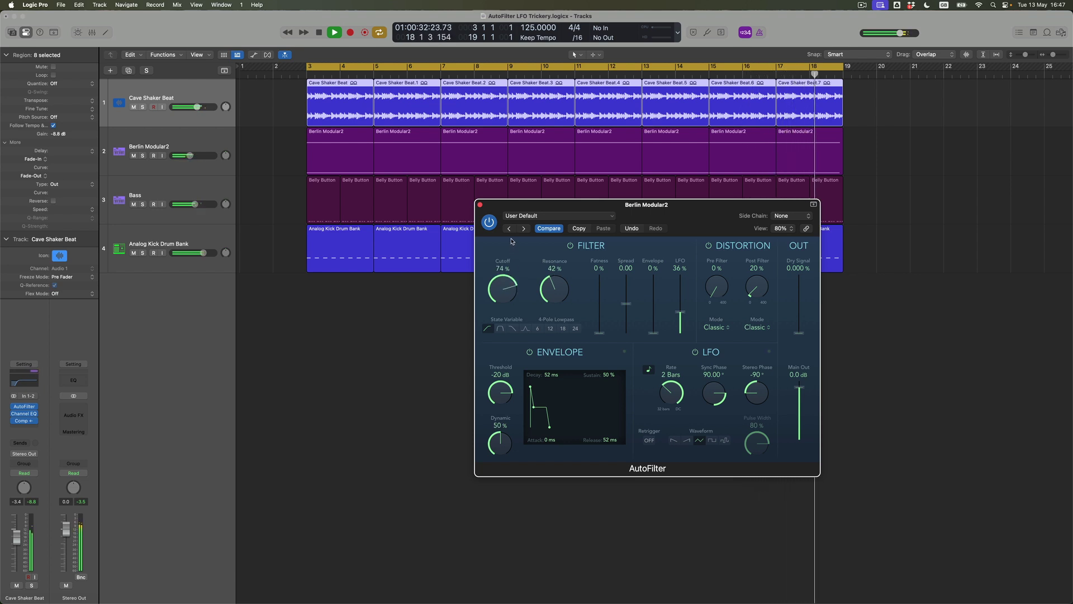
left_click_drag(545, 273, 501, 286)
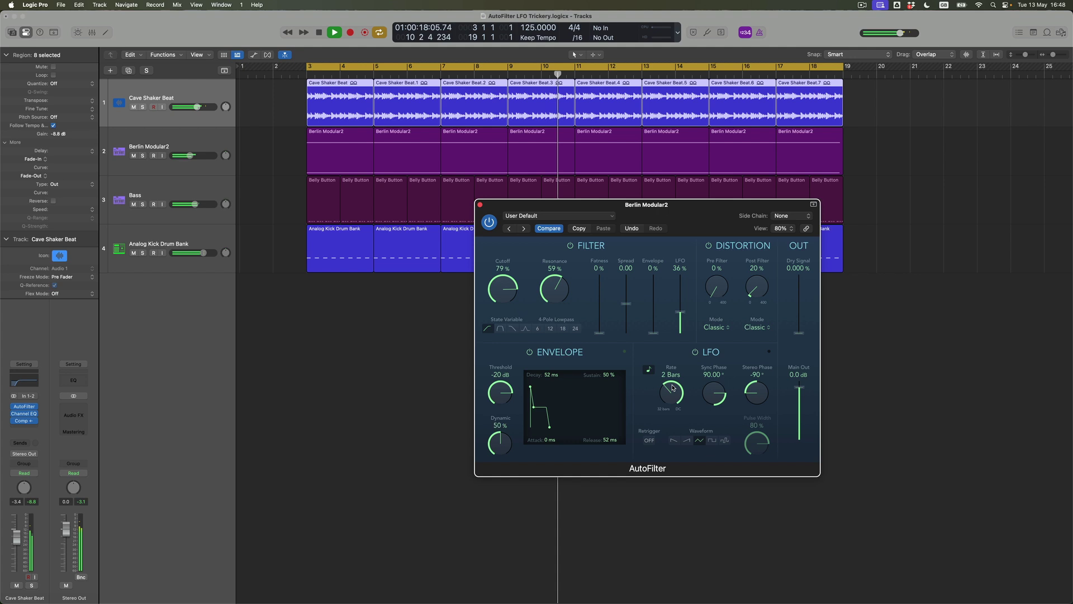
left_click_drag(673, 386, 673, 384)
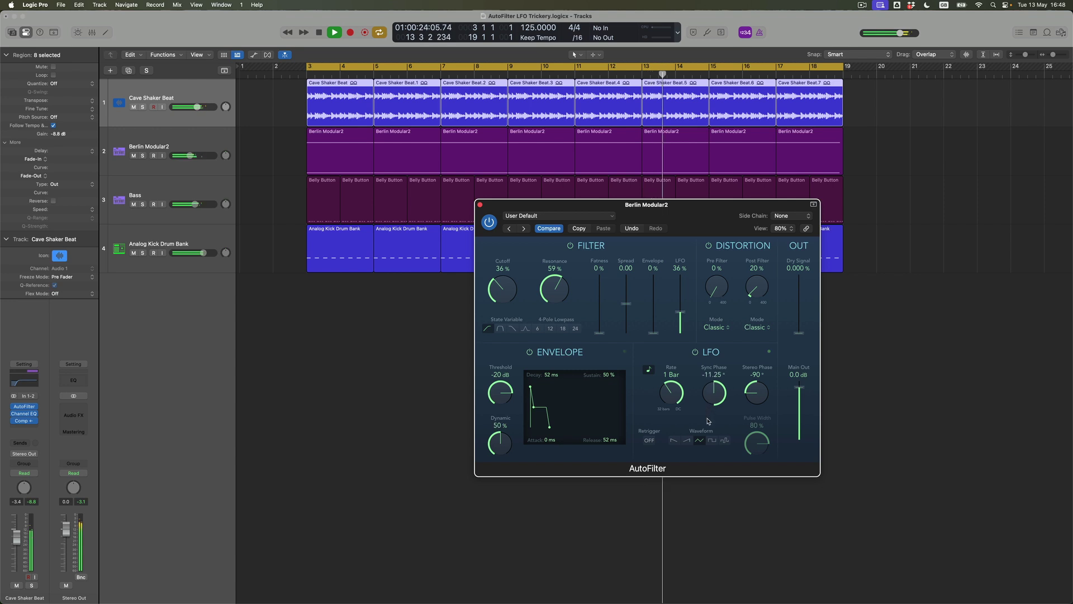
- Set LFO Sync Phase -90°, Stereo Phase +90°, Cutoff 38%, Resonance 25% and Spread 0.31
left_click_drag(714, 393, 716, 415)
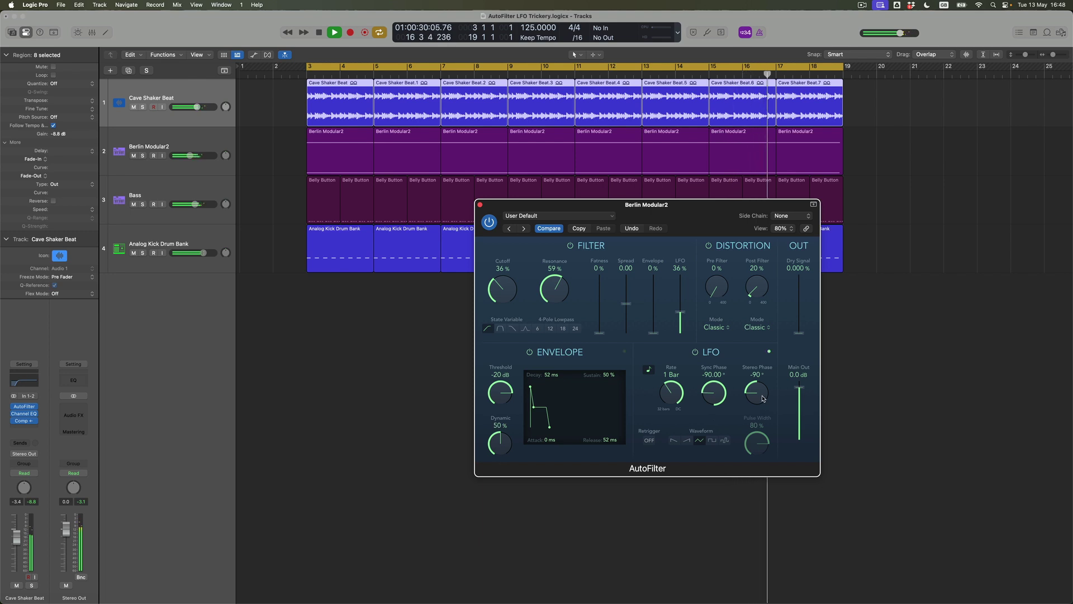
left_click_drag(762, 398, 754, 360)
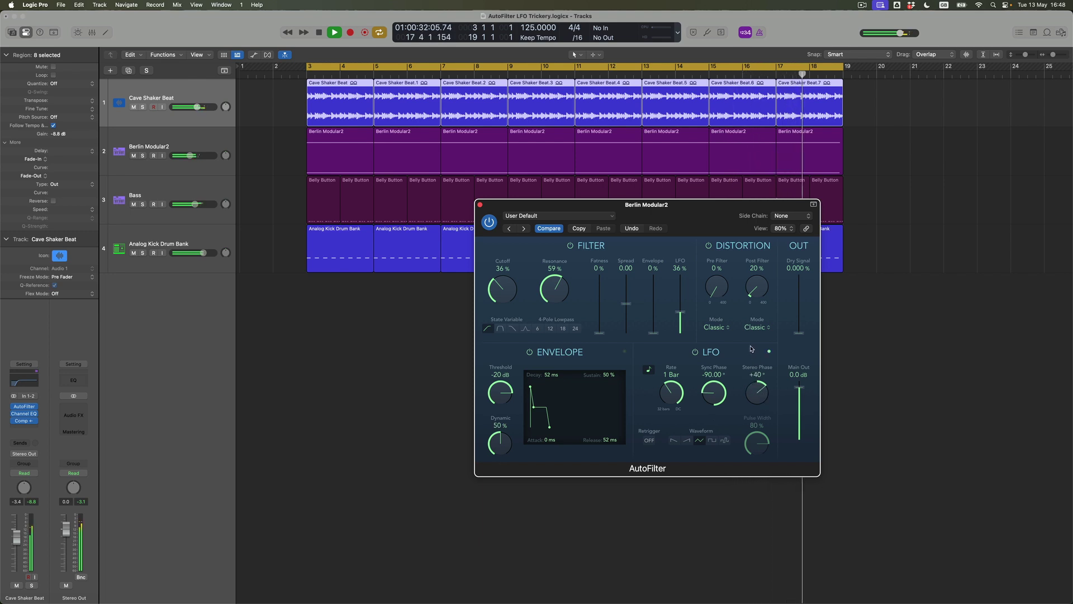
left_click_drag(503, 287, 508, 227)
left_click_drag(553, 284, 588, 334)
left_click_drag(626, 303, 624, 296)
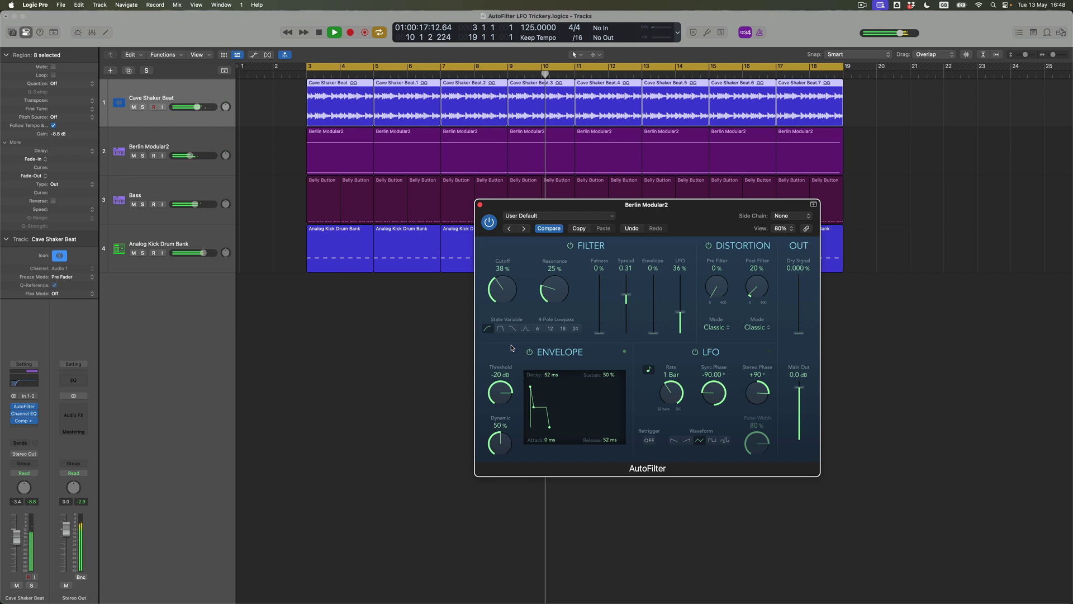
- Sweep the AutoFilter Cutoff up to 100% and back down to 28% during playback
left_click_drag(511, 364, 504, 349)
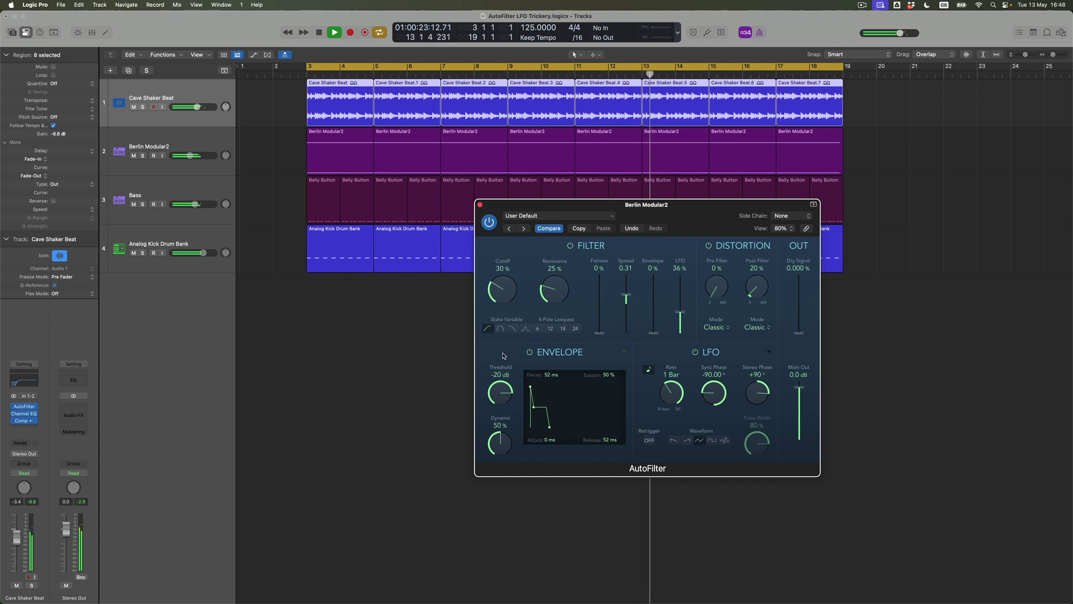
left_click_drag(503, 356, 497, 323)
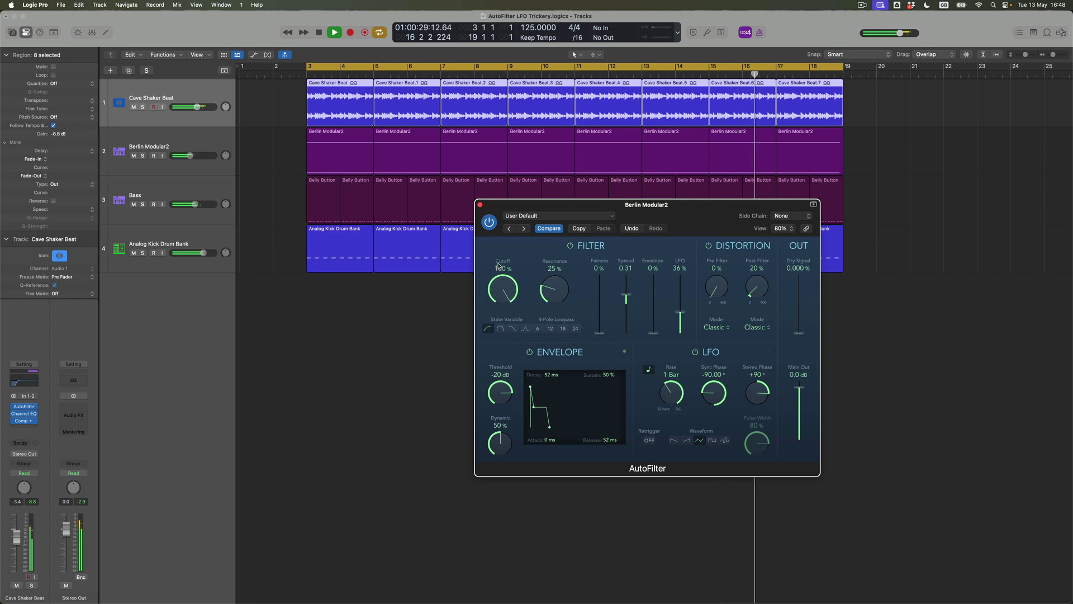
left_click_drag(497, 287, 500, 359)
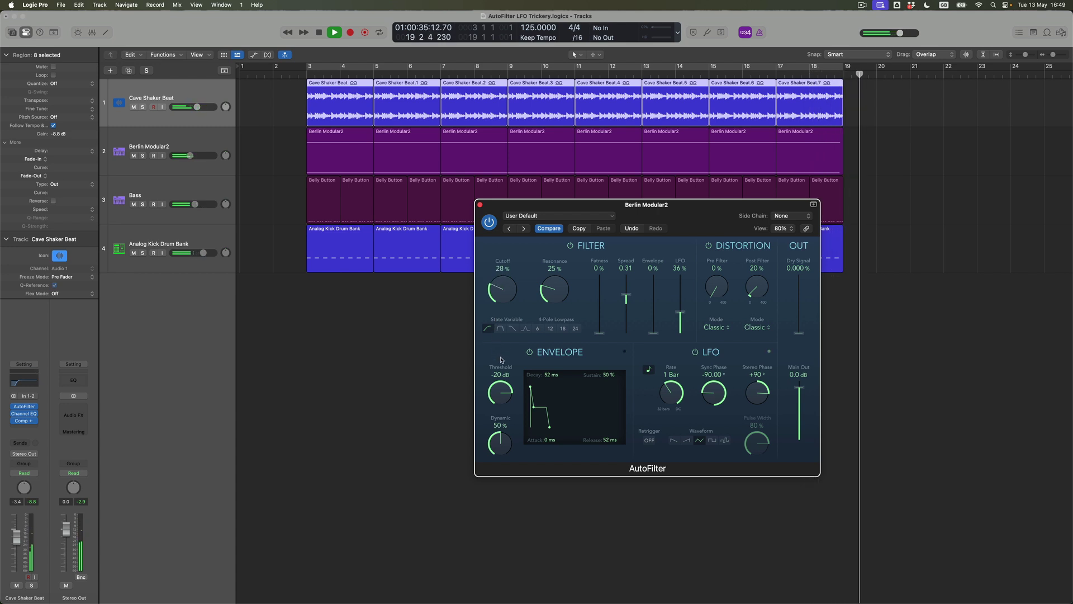